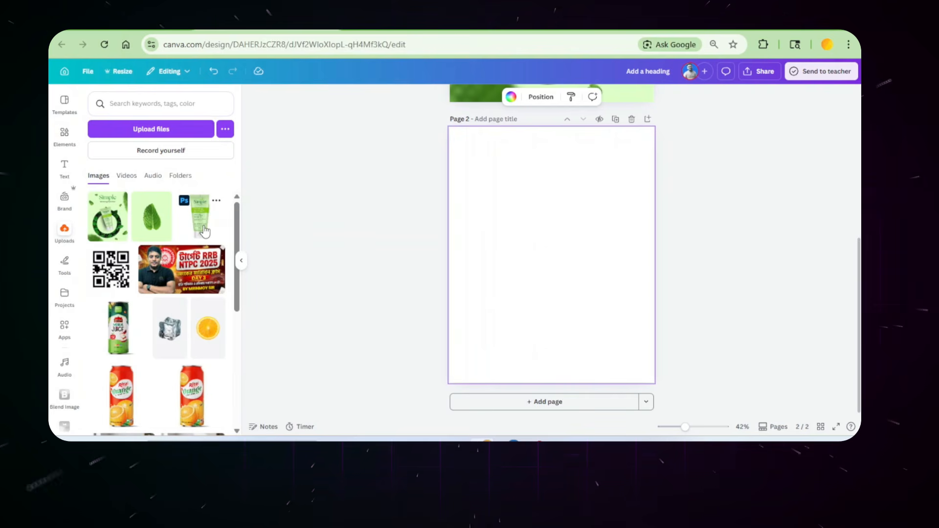
- Add the uploaded Simple facial wash tube image to page 2 and remove its background
click(204, 232)
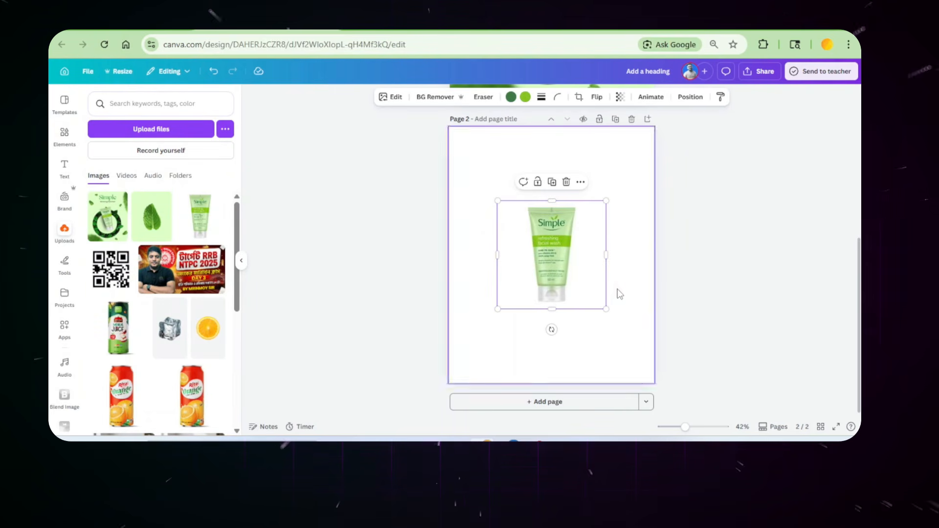
click(434, 97)
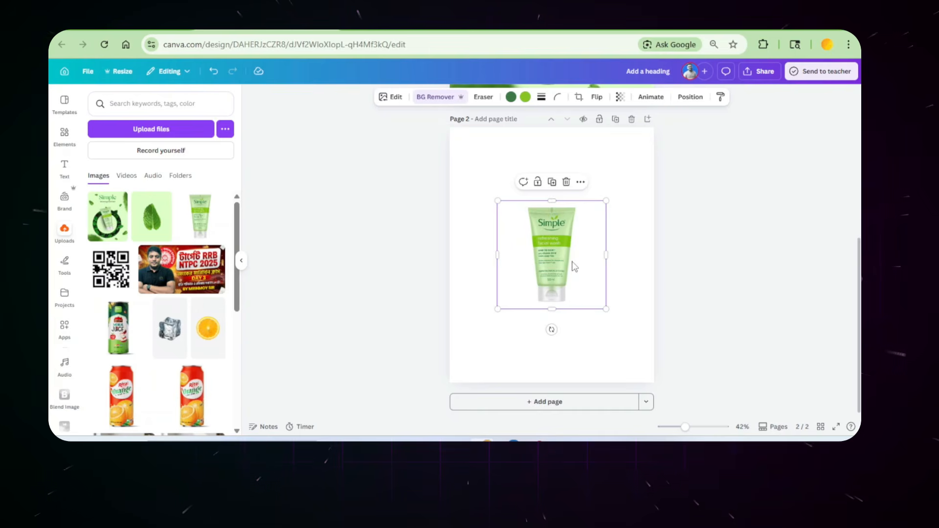
- Crop the empty sides off the tube image and move it to the upper-right corner of page 2
drag(605, 254, 578, 262)
drag(497, 255, 655, 196)
click(579, 269)
click(575, 236)
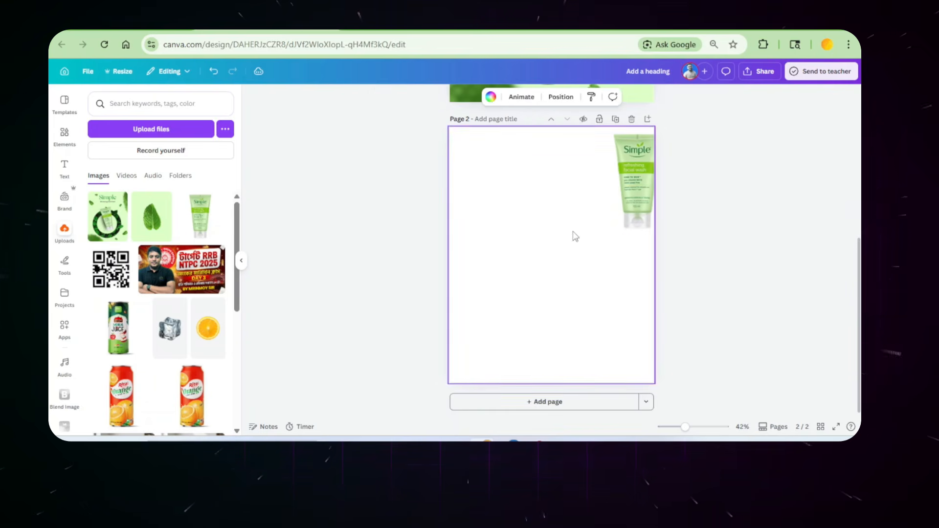
- Insert the circular frame from the basic-shape frames onto page 2
scroll(509, 237, up, 4)
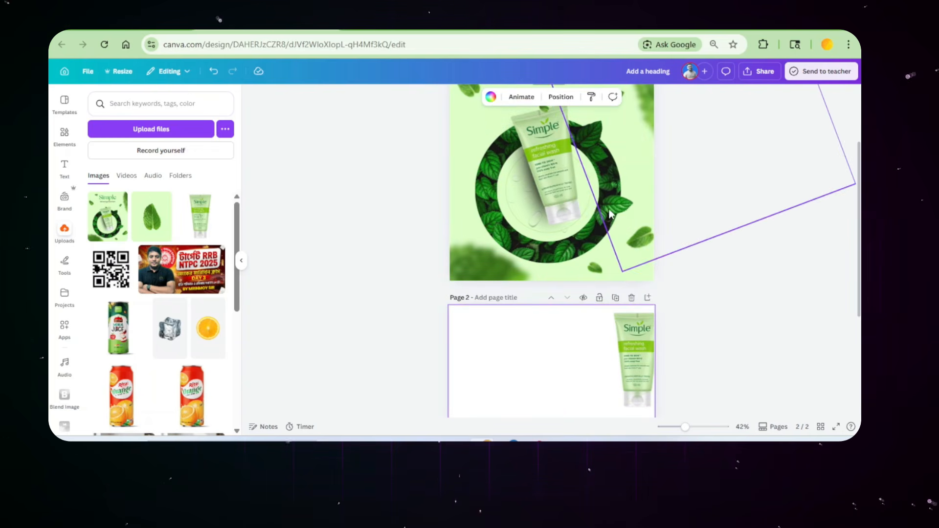
scroll(535, 271, down, 2)
scroll(534, 270, down, 2)
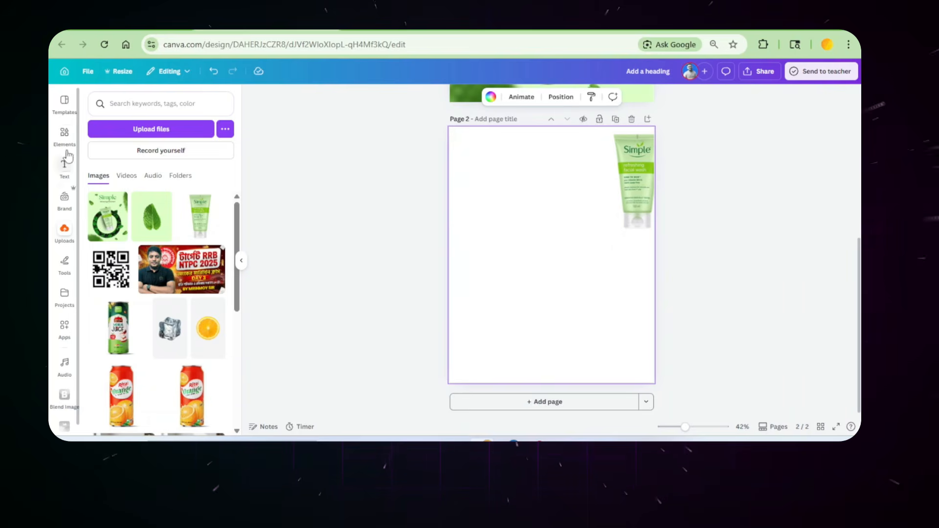
click(64, 136)
click(141, 103)
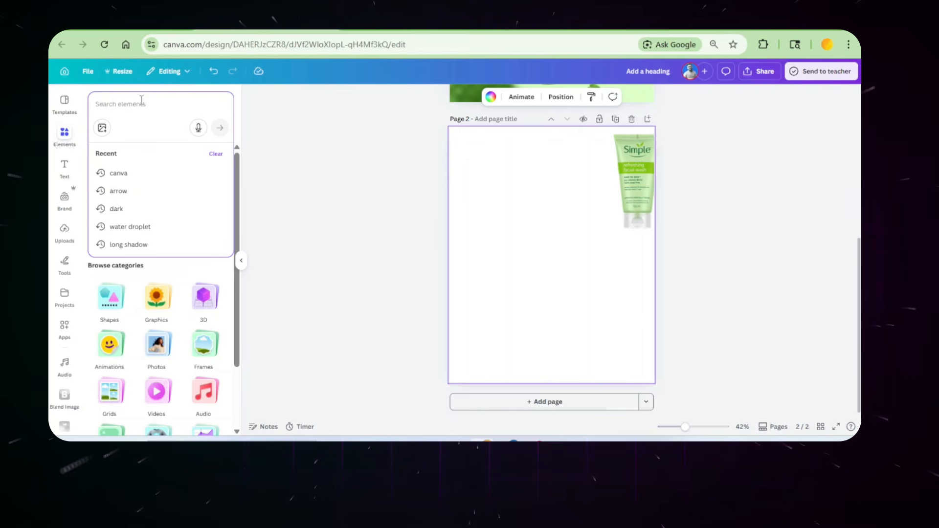
scroll(166, 352, down, 3)
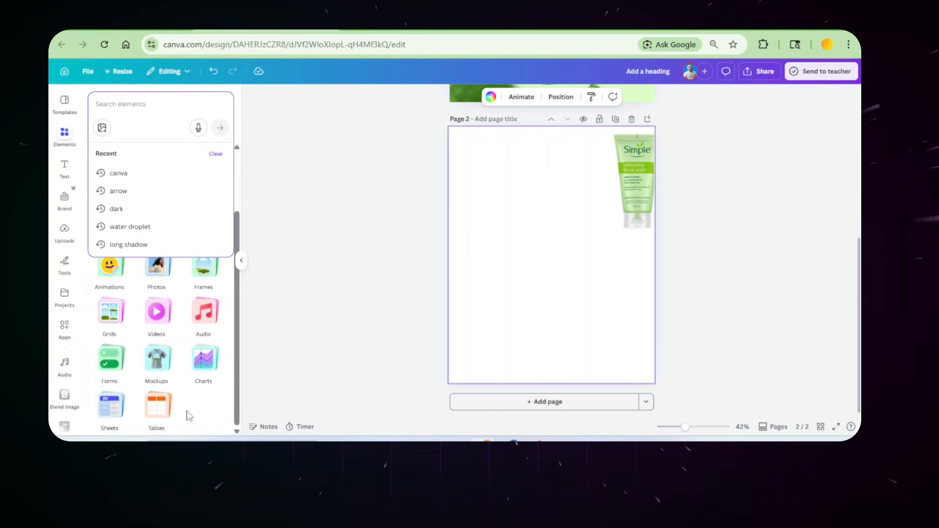
scroll(189, 416, up, 2)
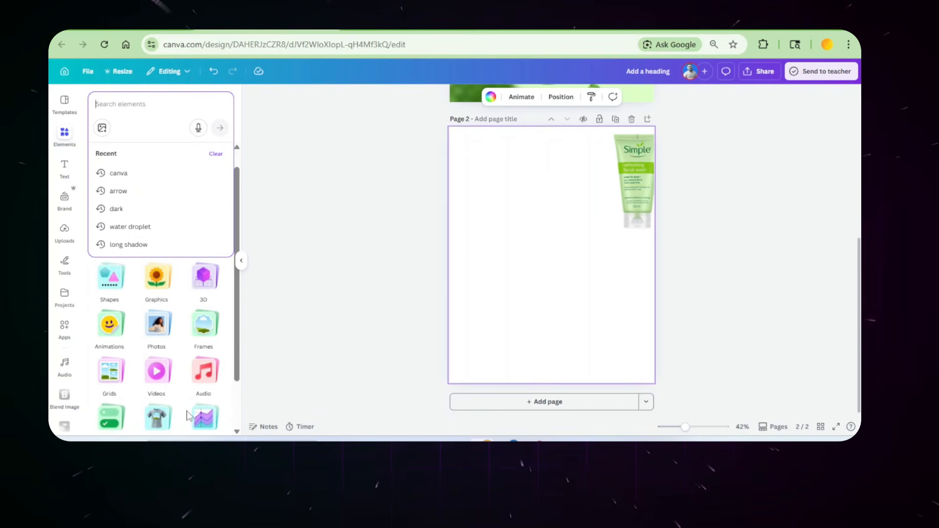
click(218, 327)
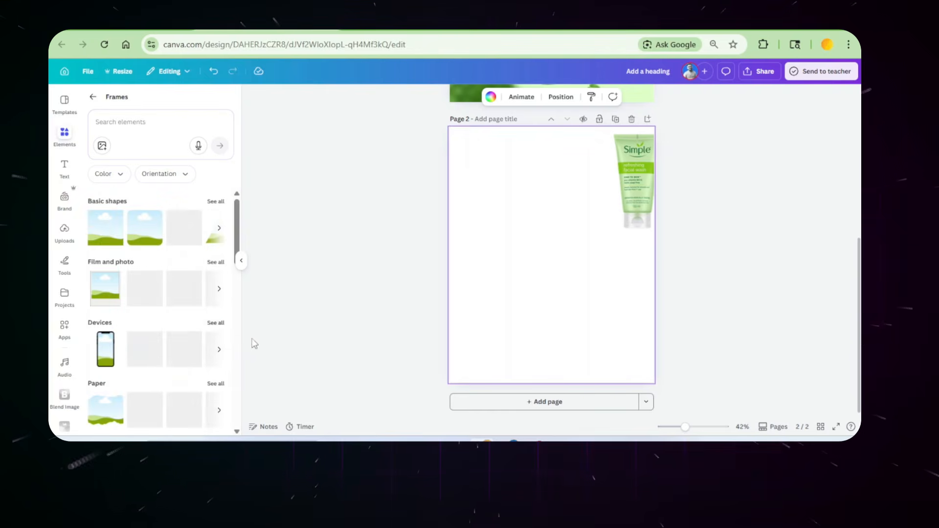
click(184, 228)
- Move the circular frame to the lower half of page 2 and enlarge it to about three quarters of the page width
drag(562, 276, 540, 320)
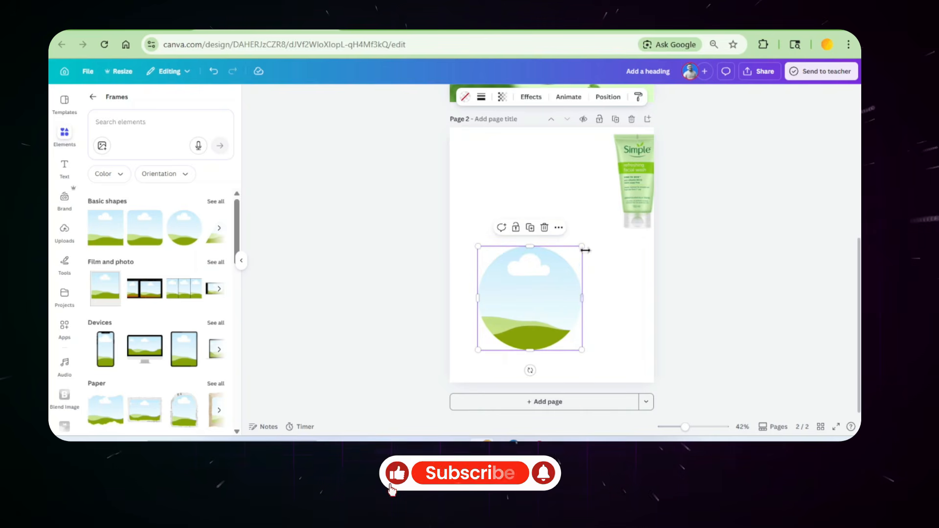
drag(585, 248, 633, 203)
drag(583, 253, 571, 254)
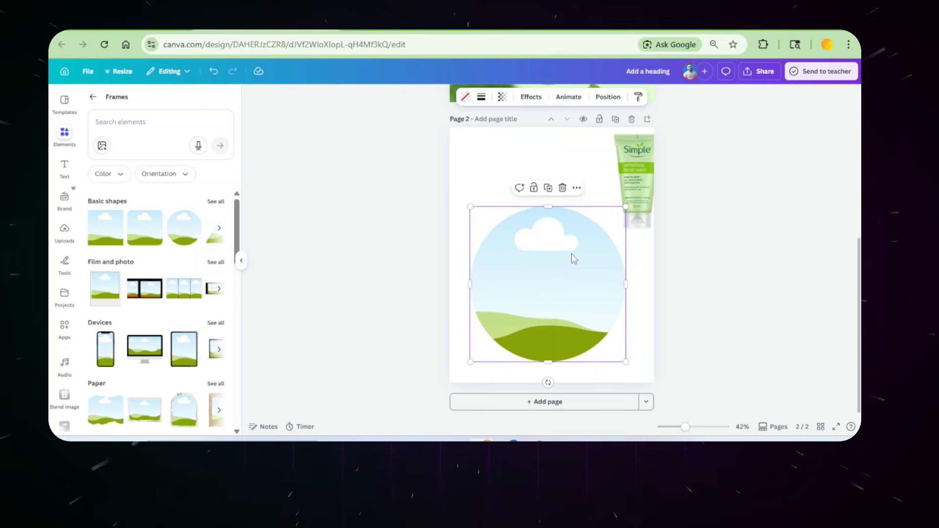
- Search the elements for "leaf" photos and fill the circular frame with the dense dark-green leaves photo
click(65, 141)
click(93, 101)
click(131, 108)
text(leaf)
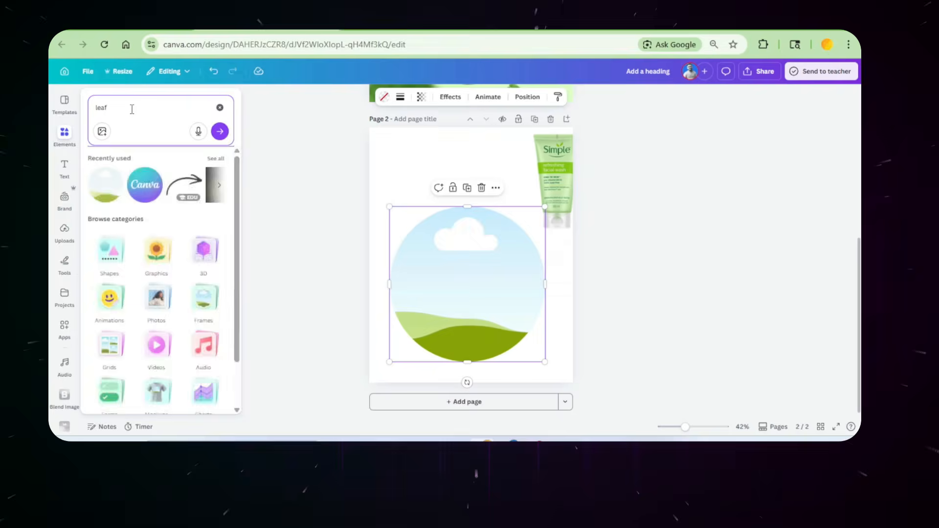
key(Return)
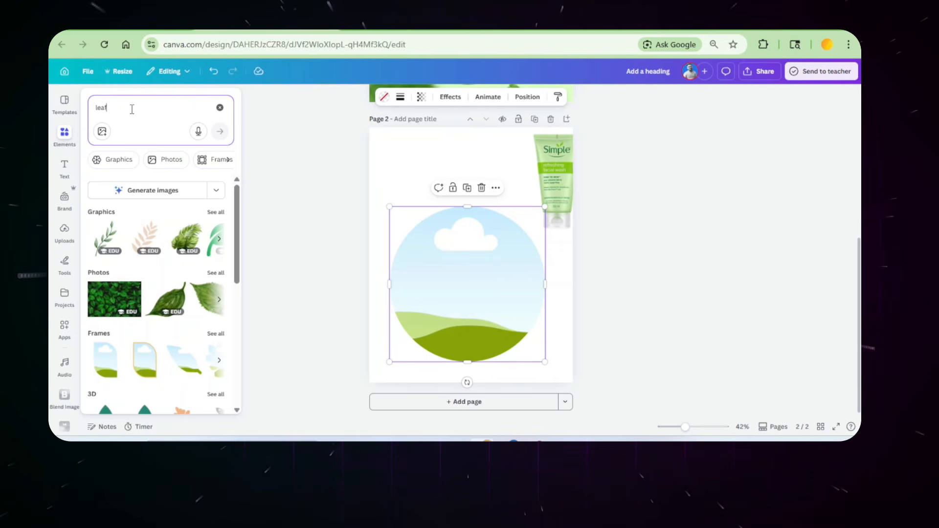
click(169, 159)
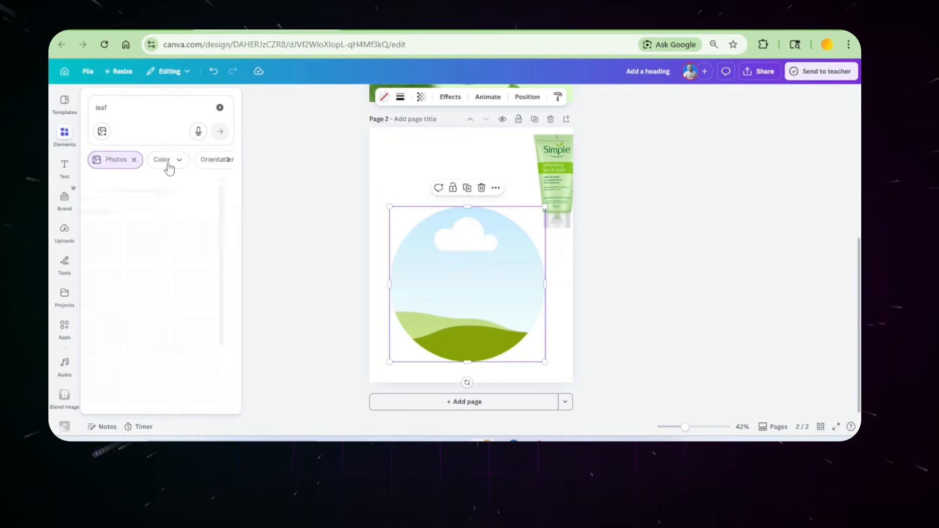
click(137, 251)
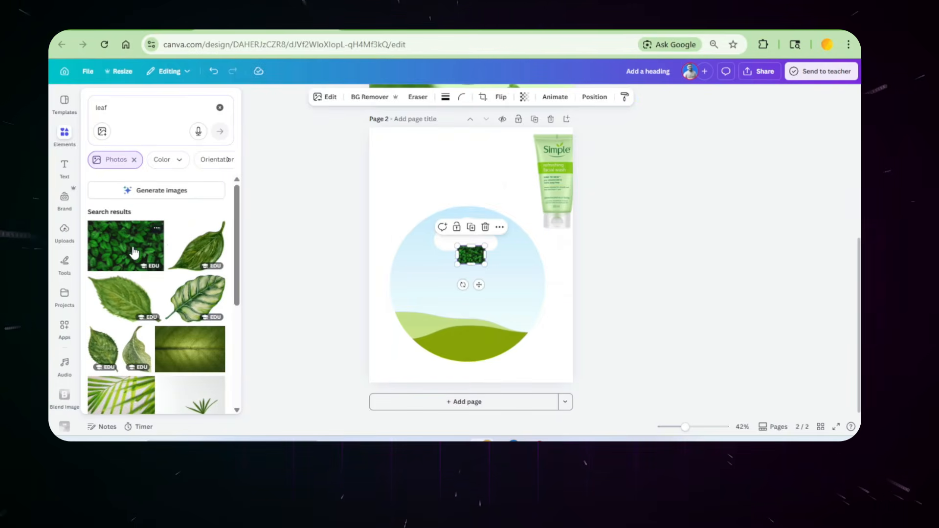
drag(469, 251, 475, 268)
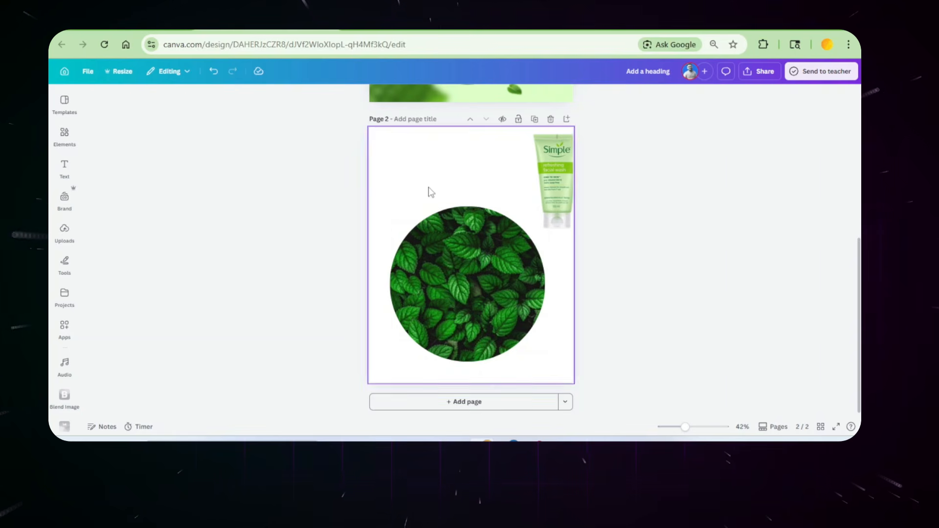
- Add a second copy of the dark-green leaves photo, enlarge it beyond the page width and place it over the circle
mouse_move(66, 138)
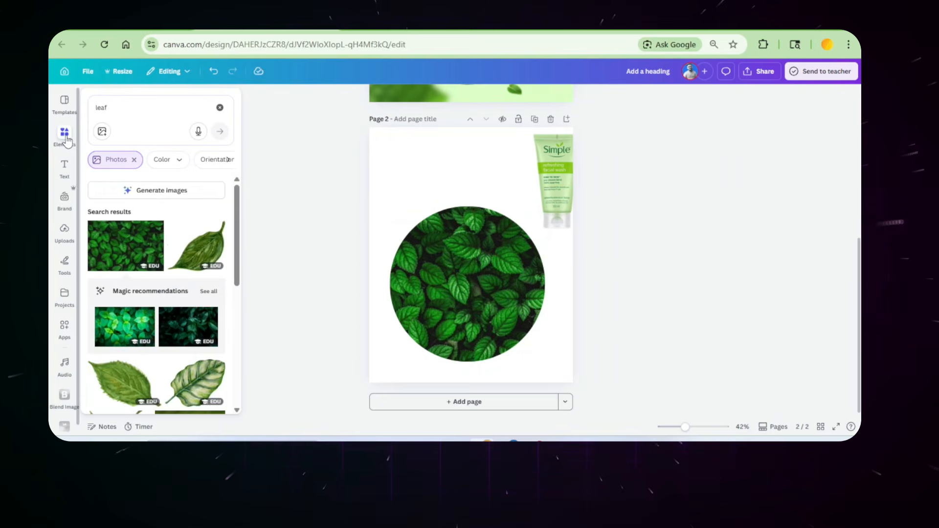
click(126, 244)
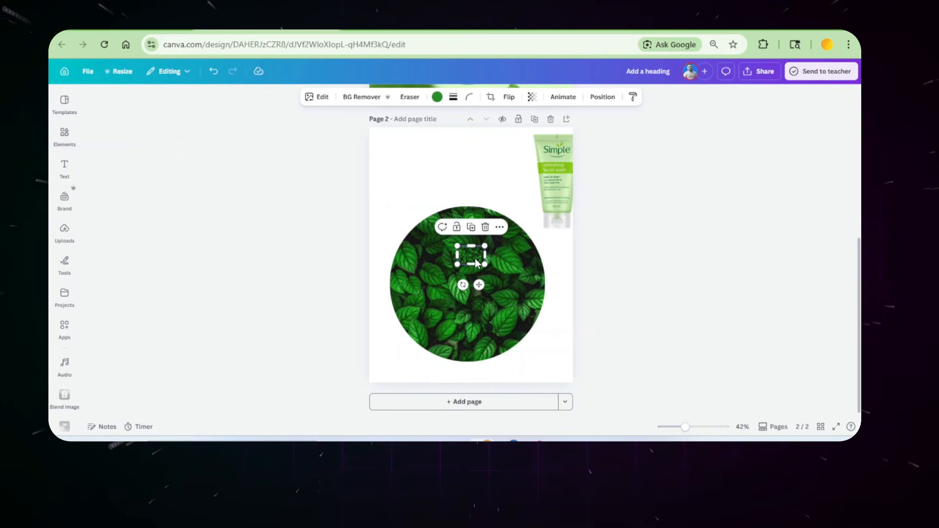
drag(474, 264, 632, 300)
drag(570, 223, 504, 205)
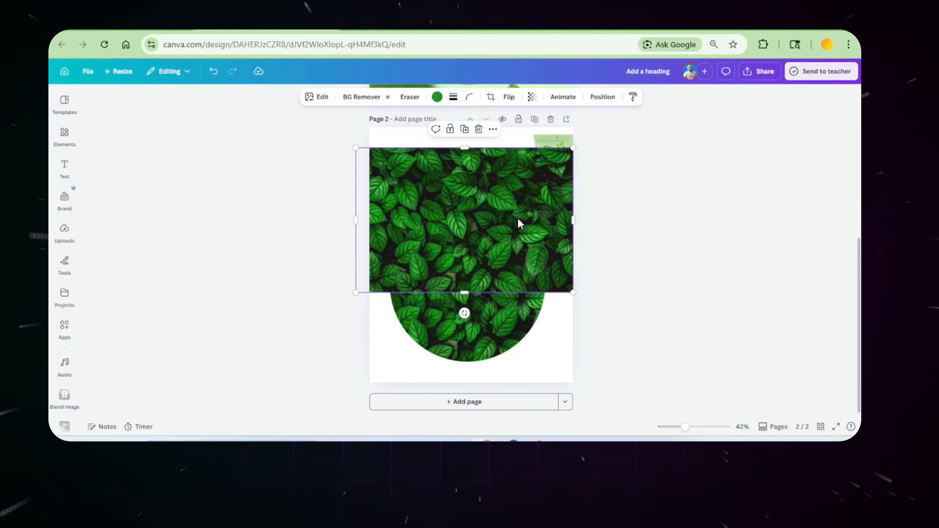
drag(571, 293, 610, 317)
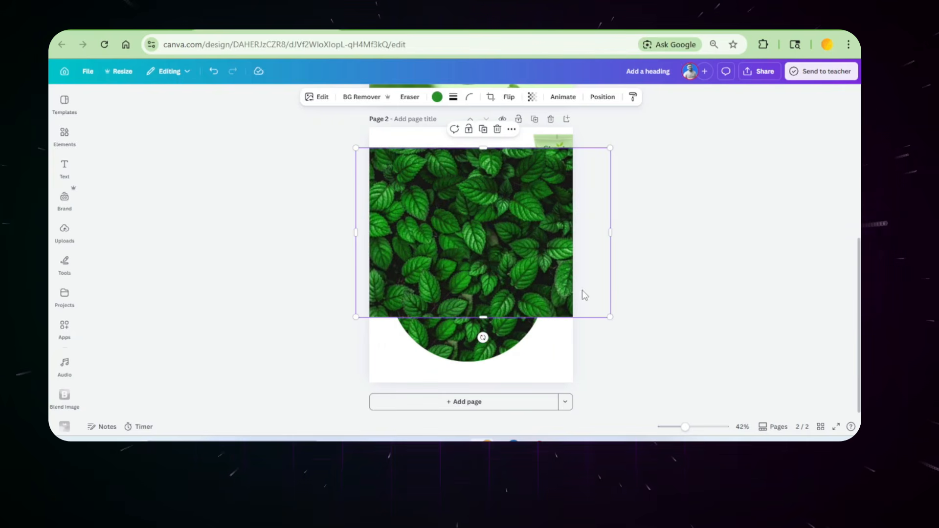
drag(564, 260, 516, 299)
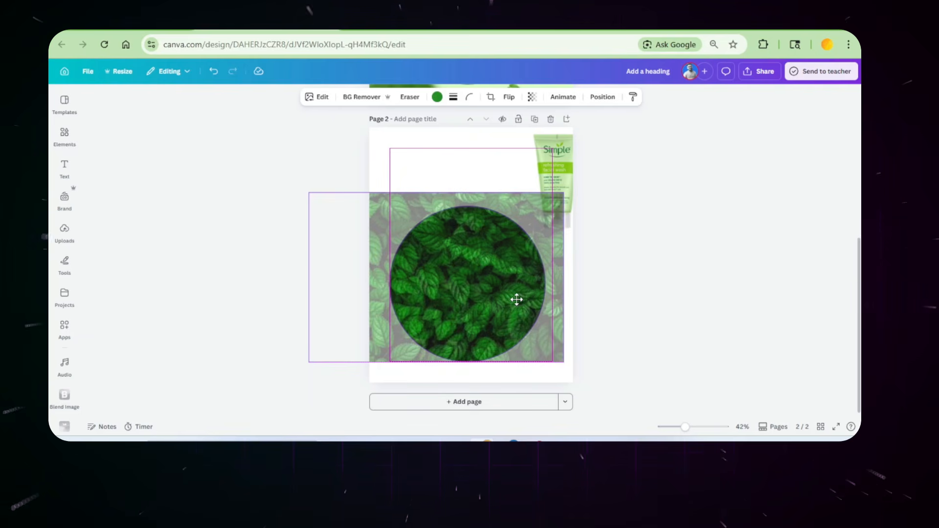
drag(517, 299, 562, 310)
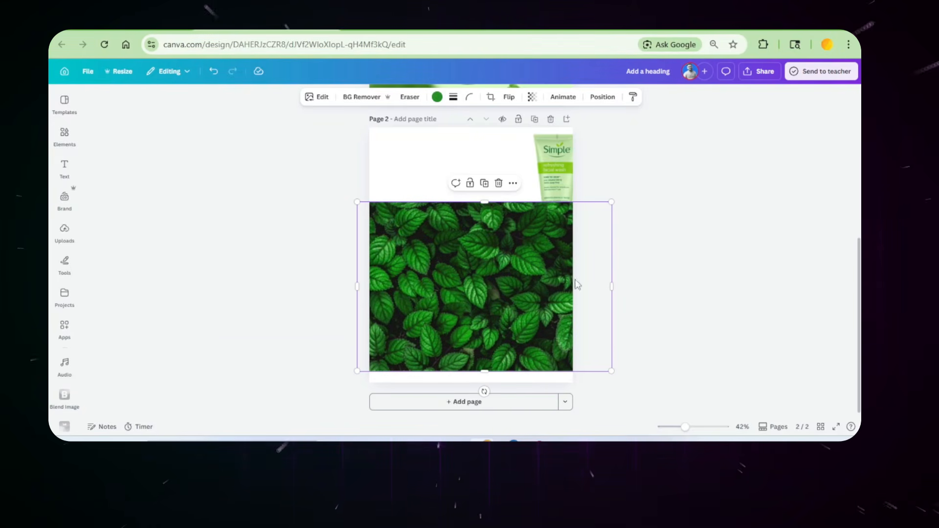
- Set the overlaid leaves photo's transparency to 70 and resize and shift it to match the leaves inside the circle
click(532, 97)
drag(553, 133, 535, 137)
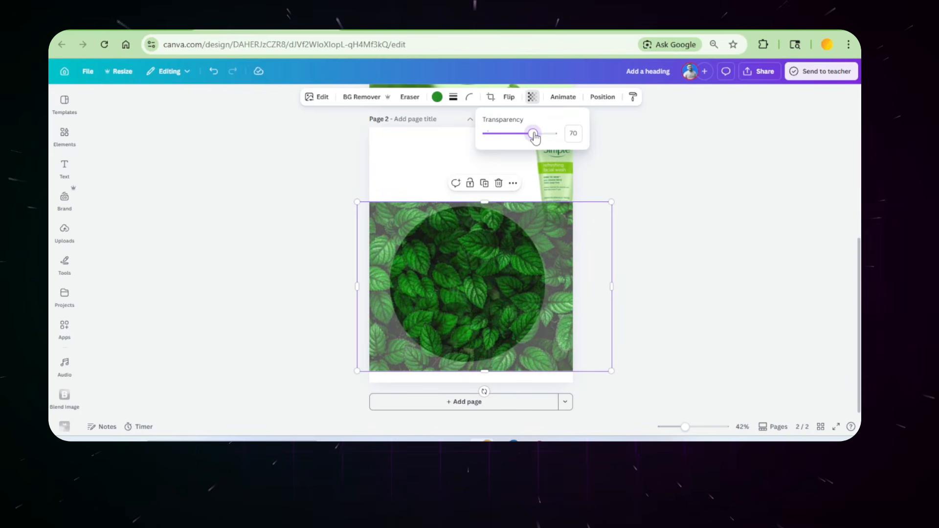
mouse_move(547, 354)
mouse_down()
mouse_move(551, 404)
mouse_move(548, 392)
mouse_move(537, 423)
mouse_move(539, 364)
mouse_move(531, 357)
mouse_up()
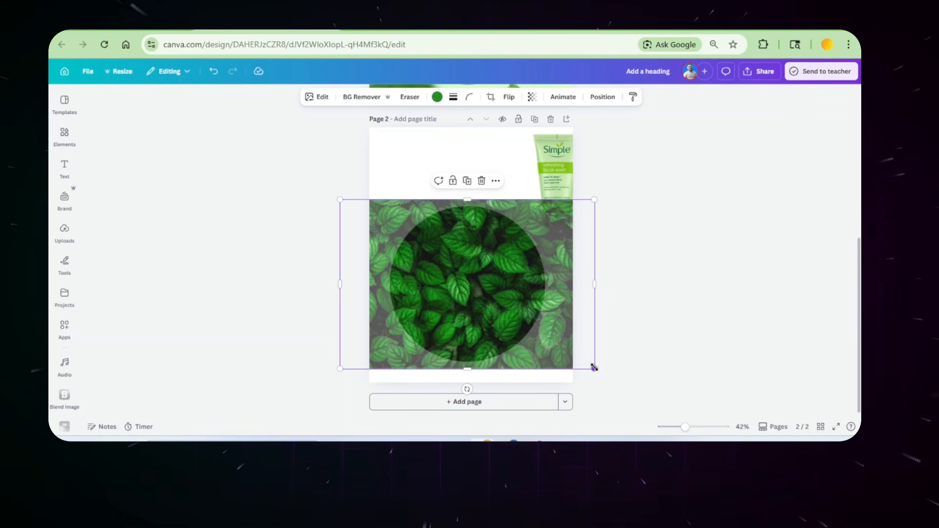
mouse_move(593, 367)
mouse_down()
mouse_move(585, 362)
mouse_move(599, 371)
mouse_move(586, 374)
mouse_up()
drag(338, 200, 345, 204)
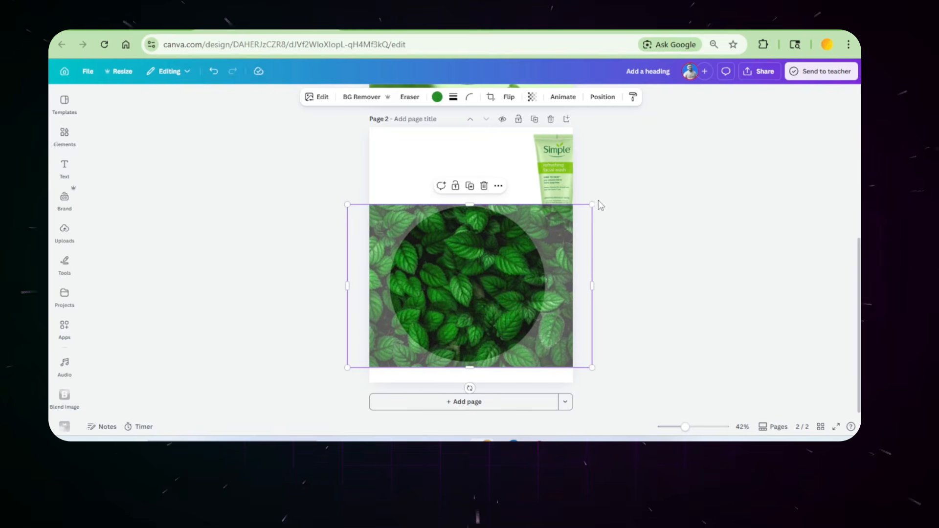
drag(591, 203, 593, 207)
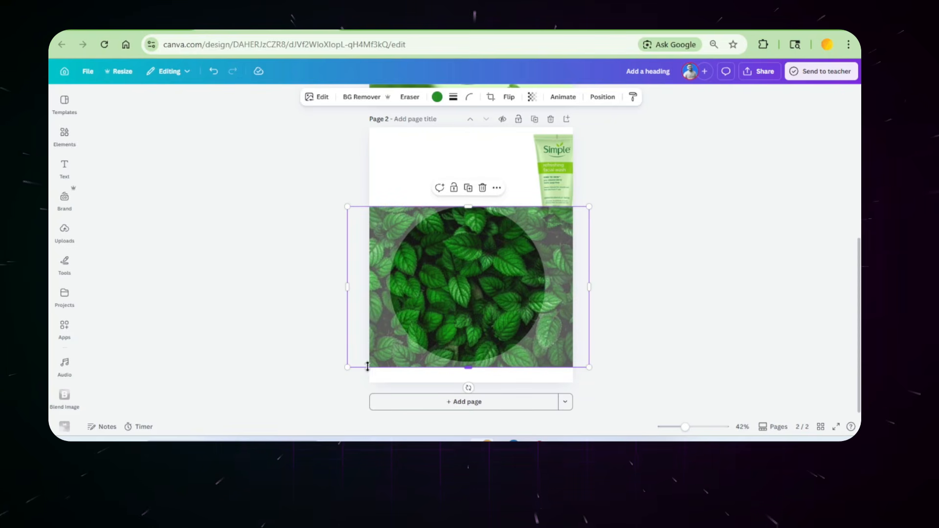
drag(347, 367, 348, 366)
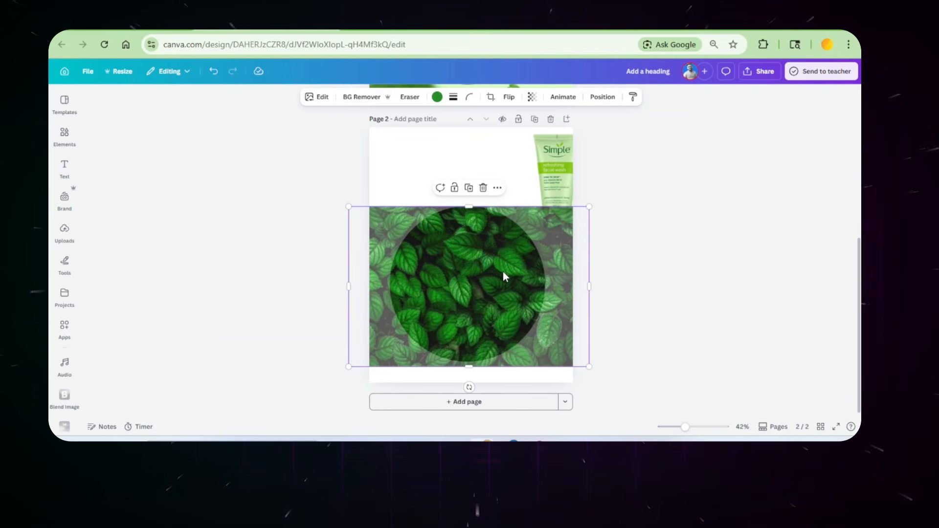
- Set the overlaid leaves photo's transparency to 45 and fine-tune its size until its leaves line up with those in the circle
click(532, 97)
mouse_move(532, 133)
mouse_down()
mouse_move(555, 136)
mouse_move(518, 136)
mouse_up()
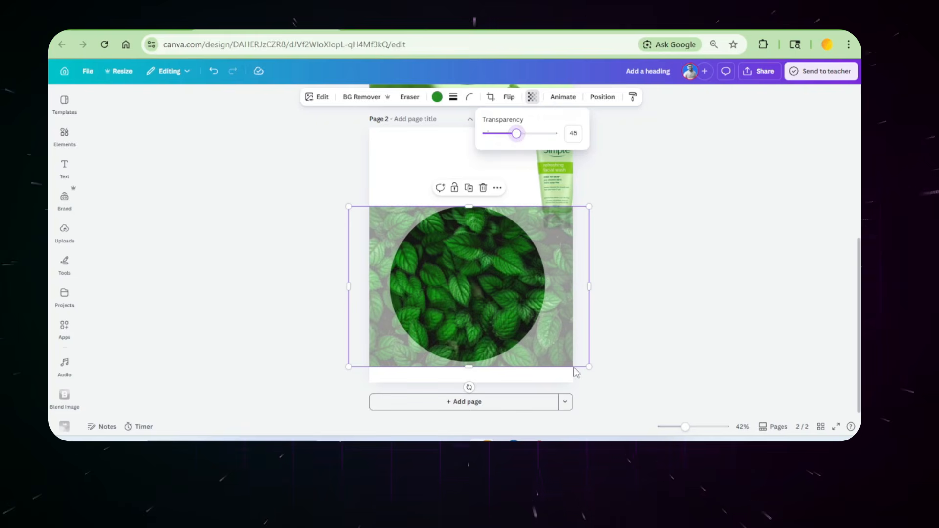
scroll(550, 329, up, 5)
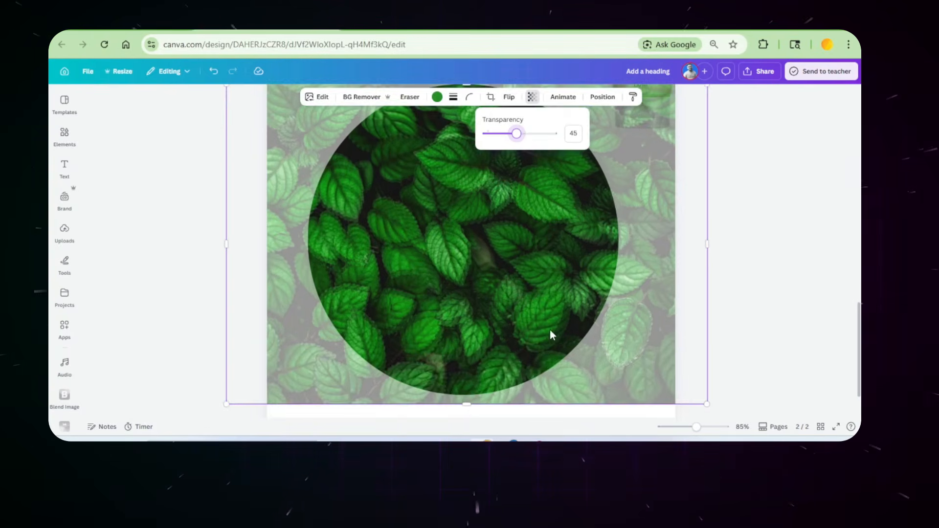
scroll(540, 313, up, 2)
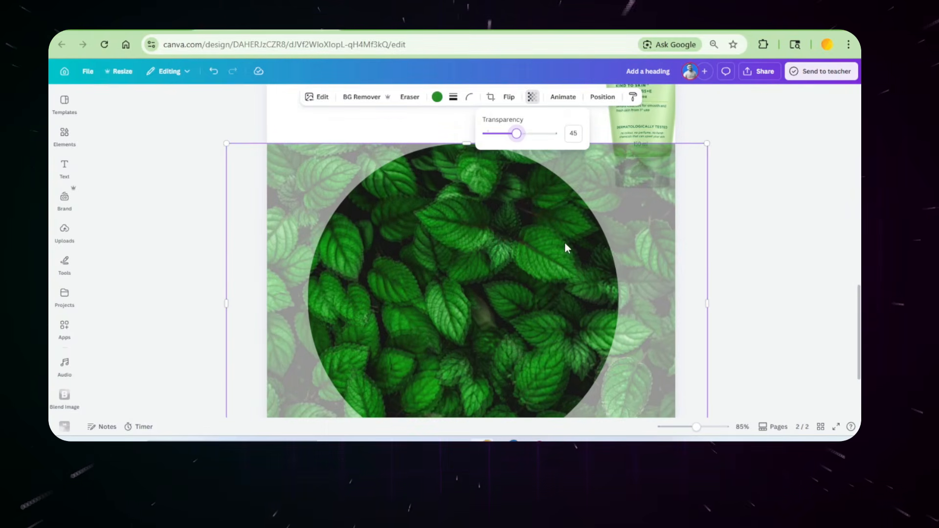
drag(705, 143, 696, 145)
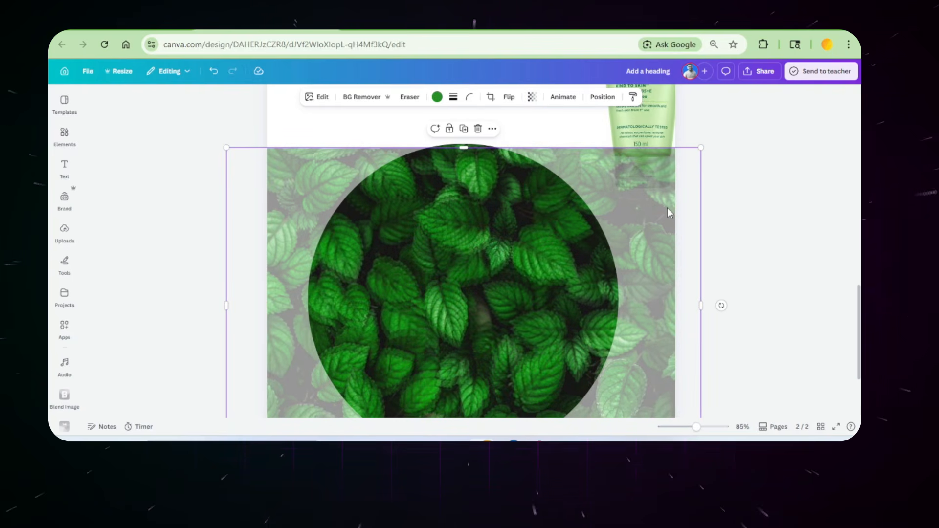
scroll(664, 205, down, 2)
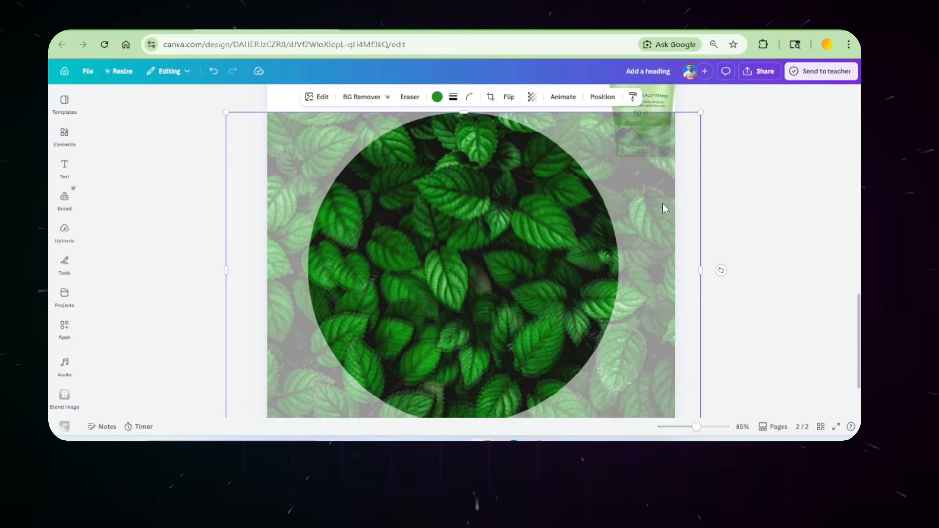
scroll(662, 204, down, 2)
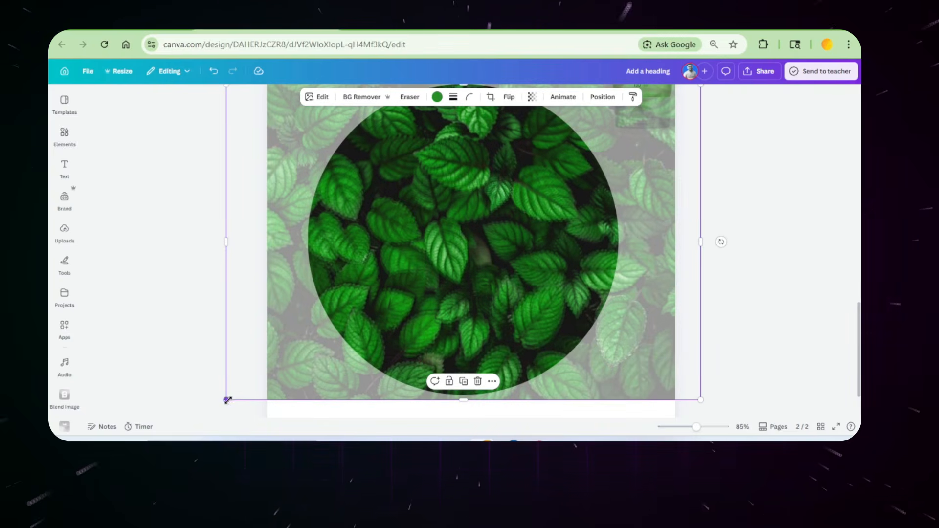
drag(227, 400, 235, 400)
drag(699, 396, 696, 395)
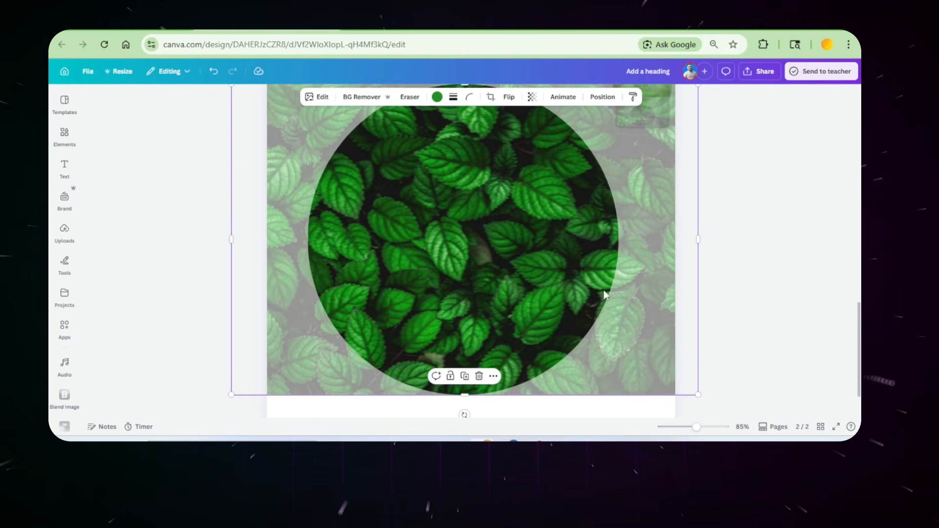
scroll(624, 281, up, 2)
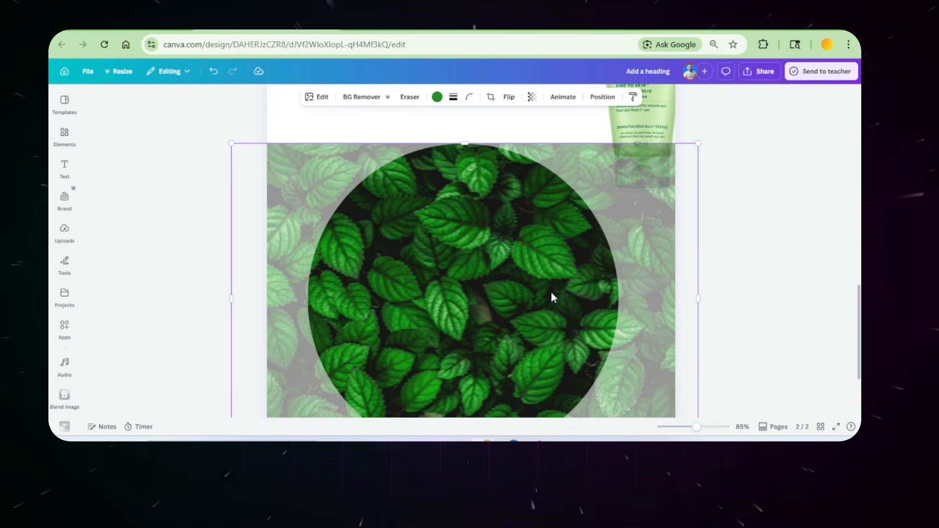
- Check the leaf alignment around the circle and restore the overlaid leaves photo's transparency to 100
scroll(439, 346, up, 2)
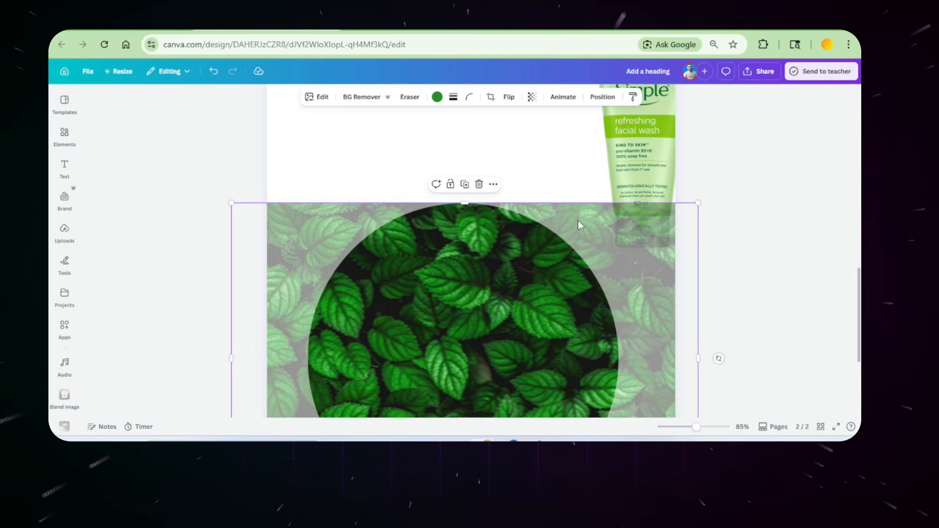
scroll(569, 256, down, 4)
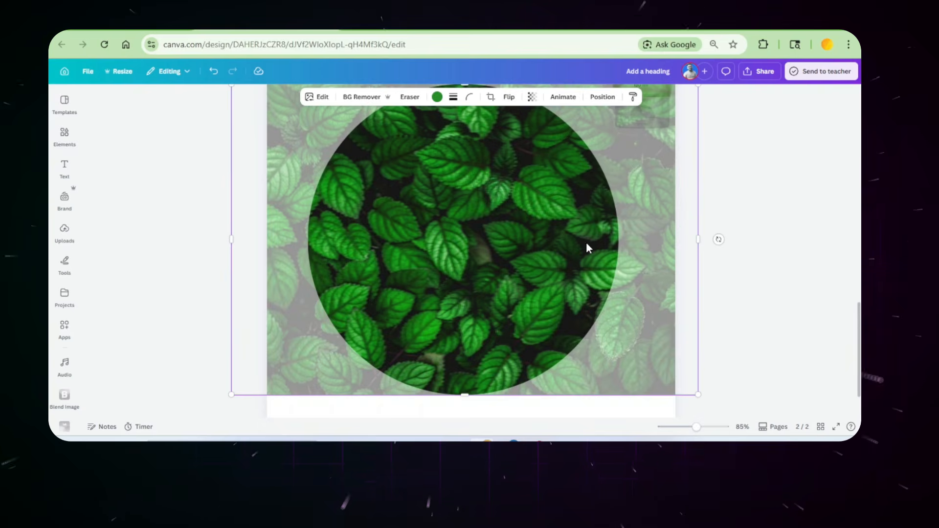
scroll(527, 277, down, 2)
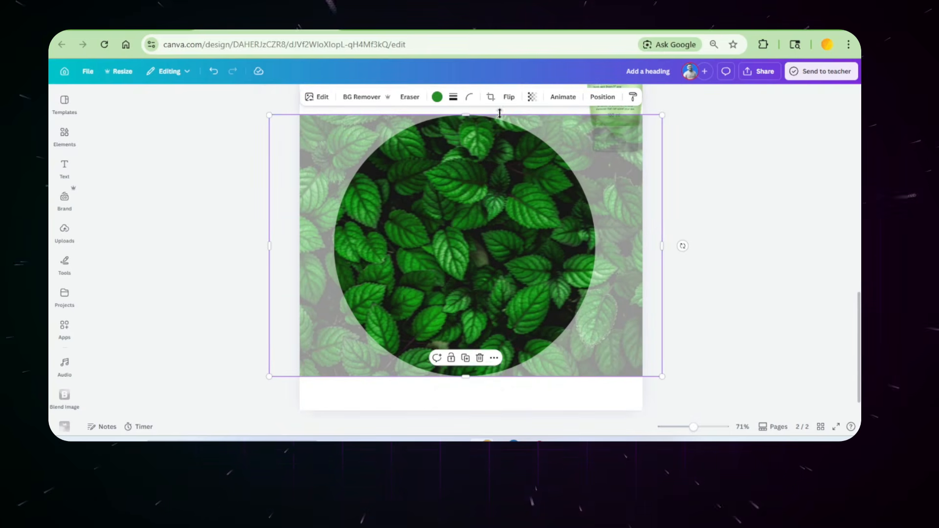
click(532, 97)
drag(517, 134, 621, 174)
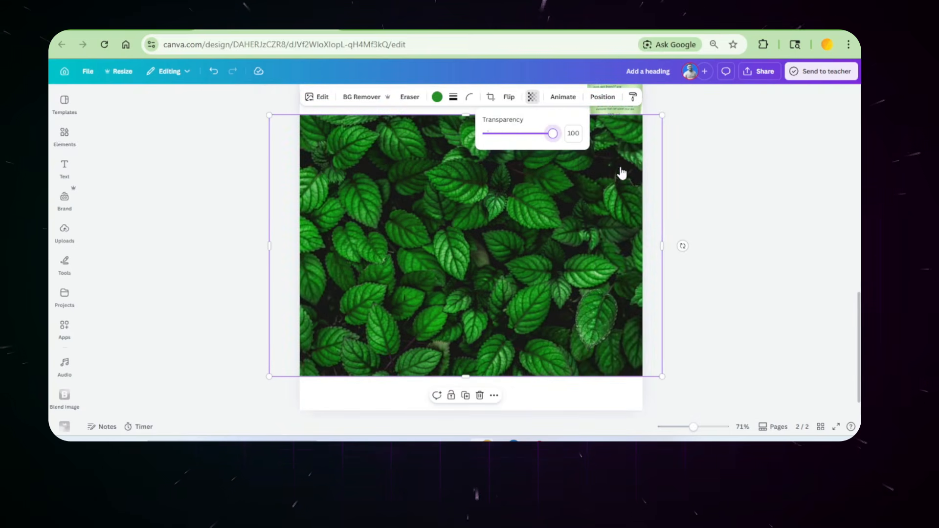
- Open the overlaid leaves photo in Magic Grab and choose brush selection with a brush size of 20
scroll(602, 303, up, 2)
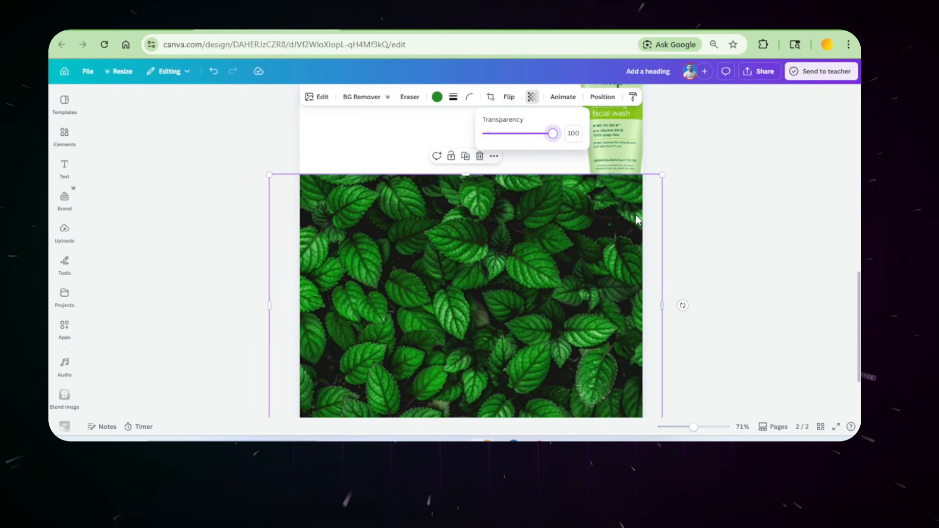
click(317, 100)
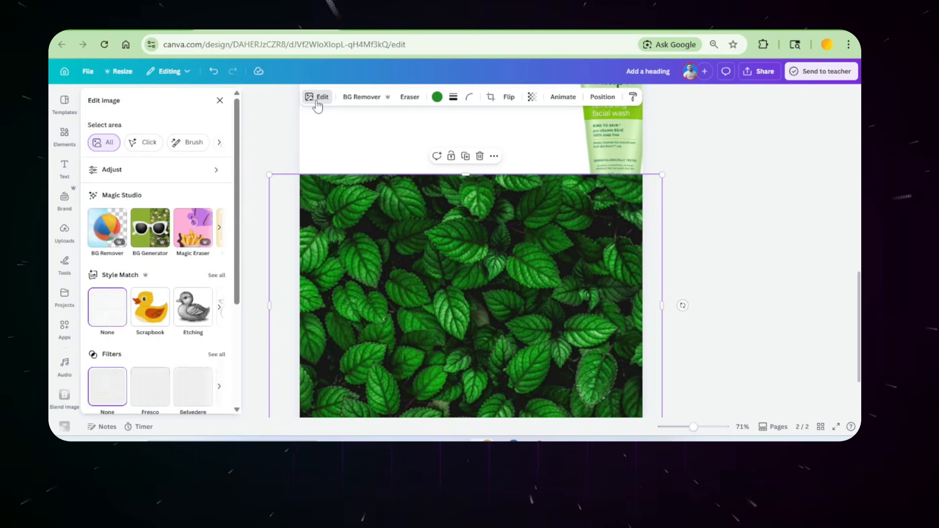
click(219, 227)
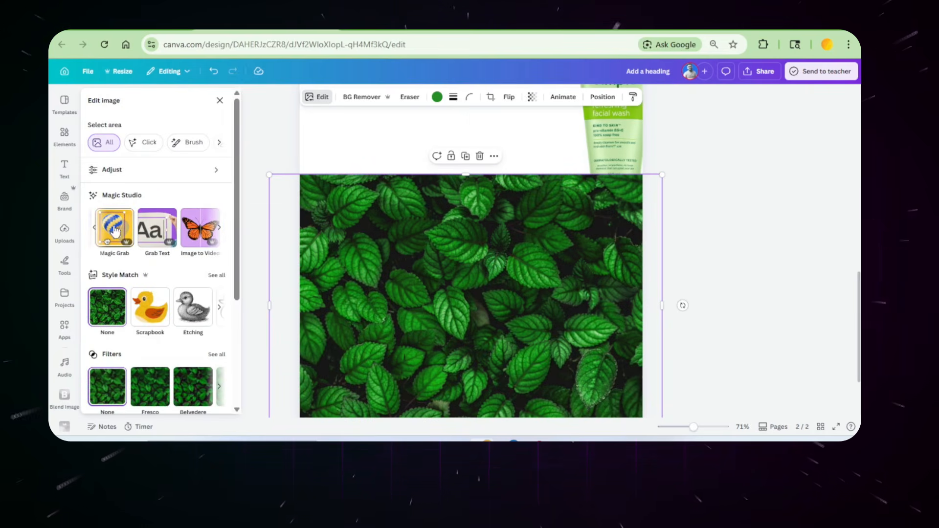
click(111, 225)
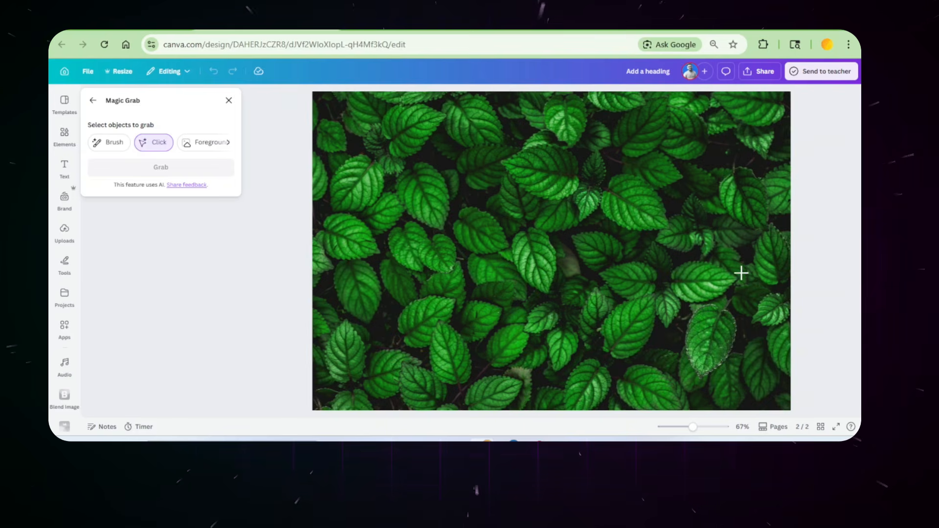
click(113, 143)
drag(133, 197, 114, 195)
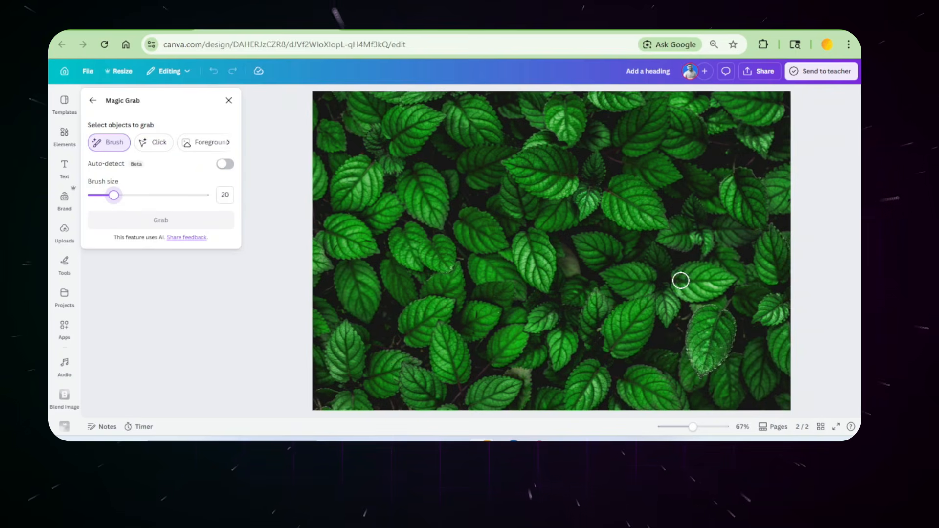
- Brush over and grab the two leaves crossing the circle's right and upper-right edges, and delete the rest of the overlaid photo
mouse_move(706, 271)
mouse_down()
mouse_move(713, 293)
mouse_move(679, 291)
mouse_move(704, 289)
mouse_move(689, 271)
mouse_up()
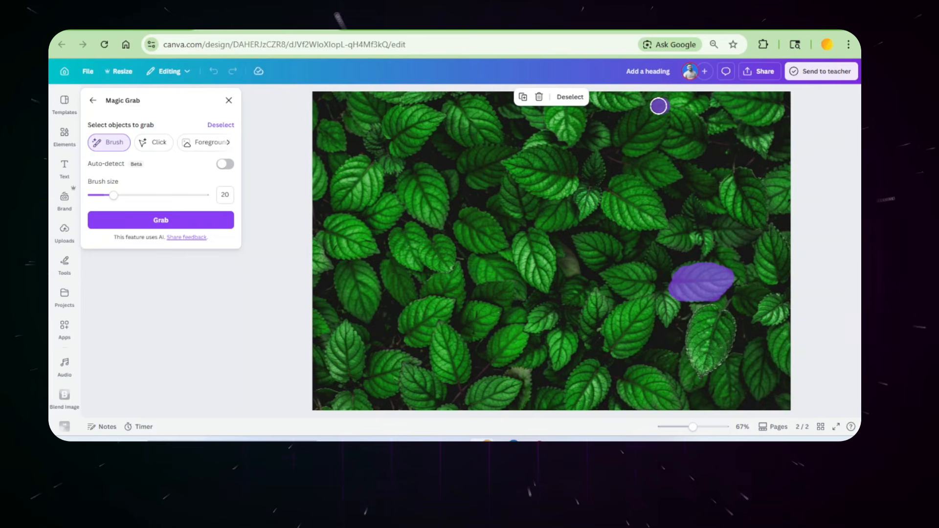
mouse_move(638, 114)
mouse_down()
mouse_move(618, 131)
mouse_move(635, 150)
mouse_move(659, 114)
mouse_move(658, 136)
mouse_move(640, 137)
mouse_move(656, 118)
mouse_up()
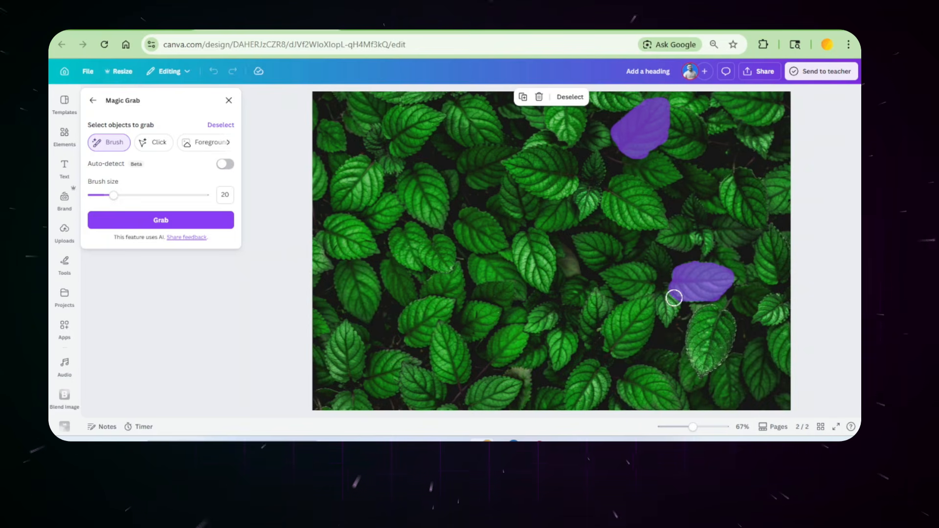
click(146, 221)
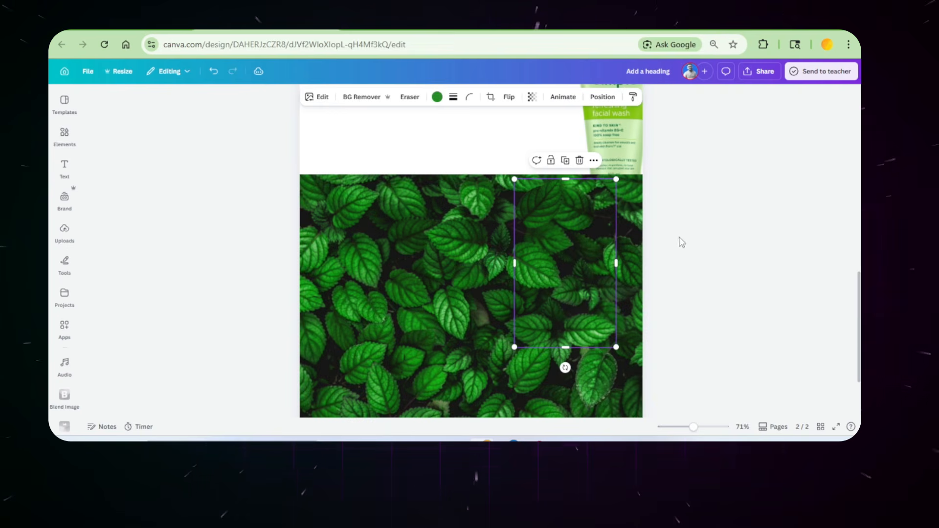
click(632, 206)
click(479, 156)
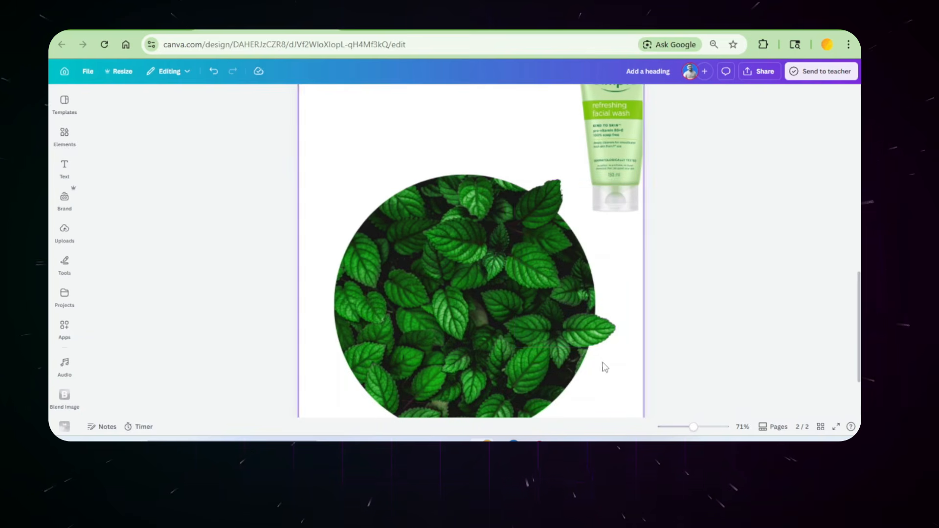
- Clean up the ragged edges and tip of the upper grabbed leaf using the Pixel Eraser at size 20
click(587, 218)
ctrl+scroll(562, 216, up, 3)
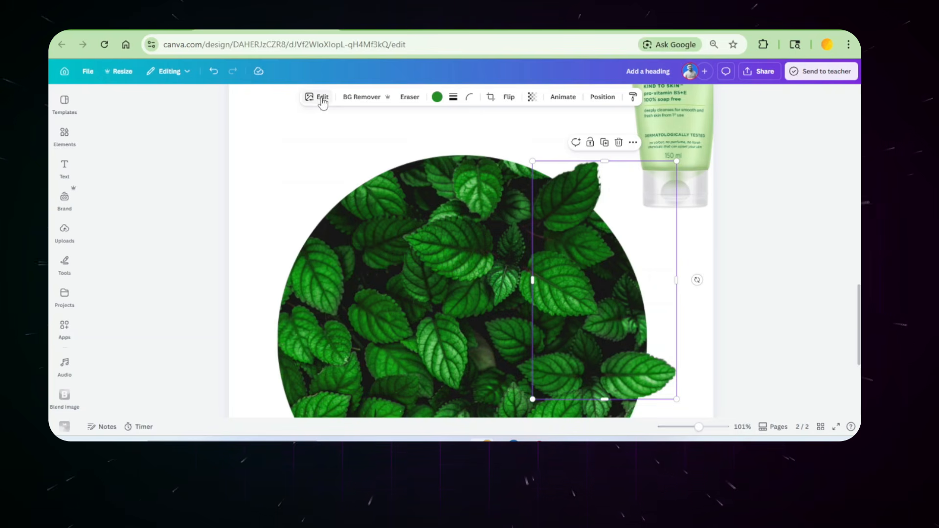
click(371, 98)
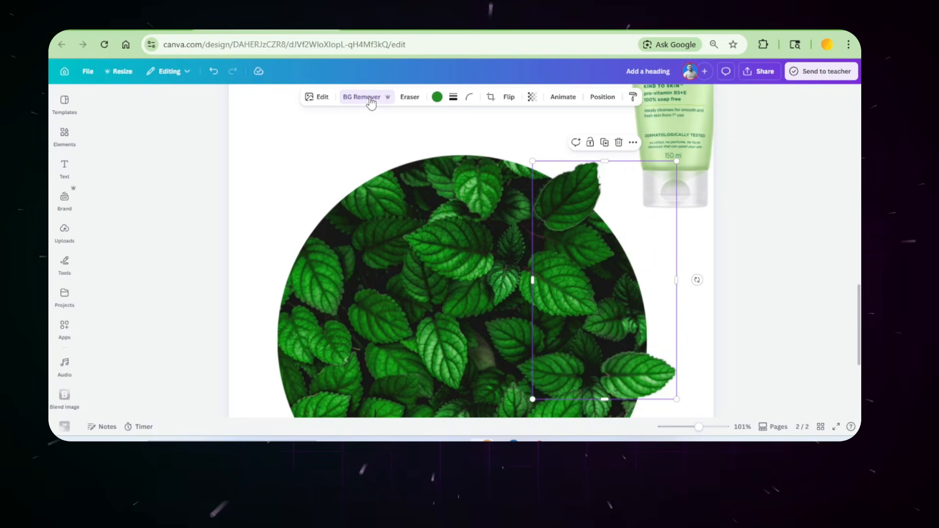
click(371, 98)
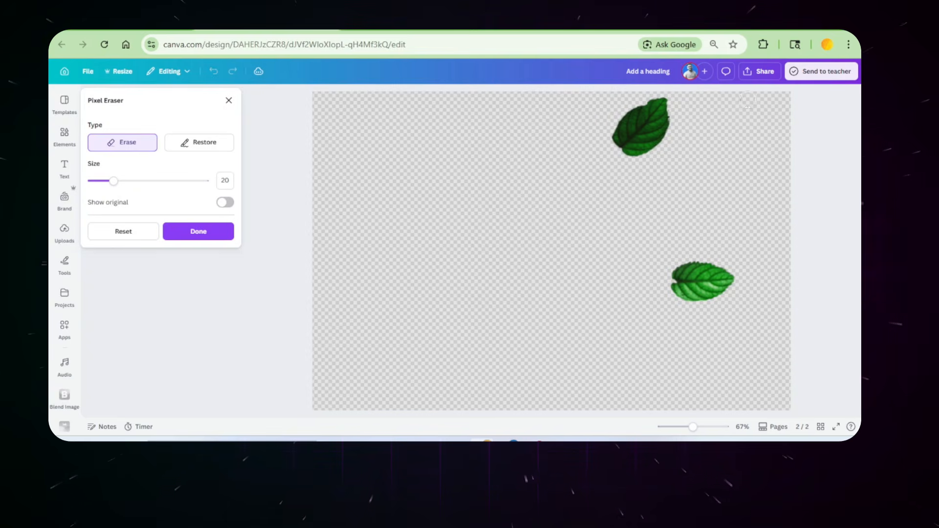
scroll(717, 99, up, 5)
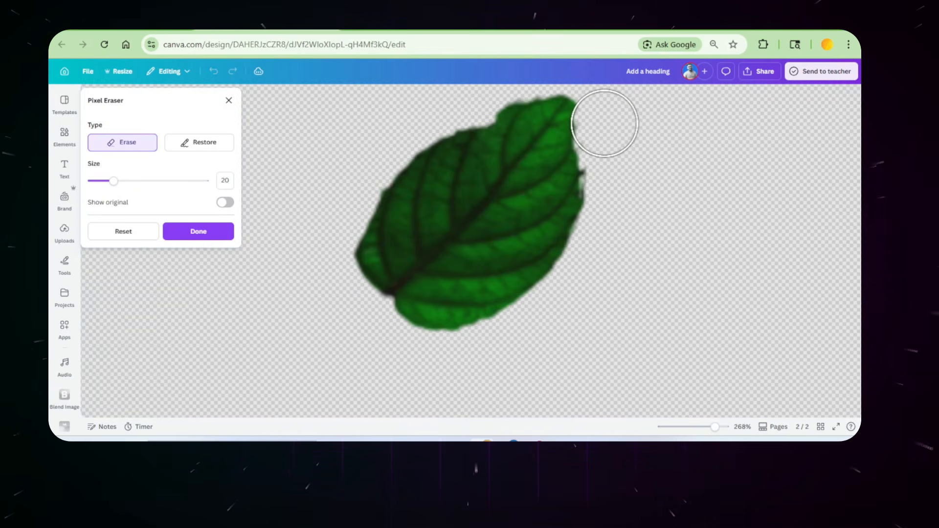
drag(610, 127, 611, 252)
scroll(630, 263, up, 1)
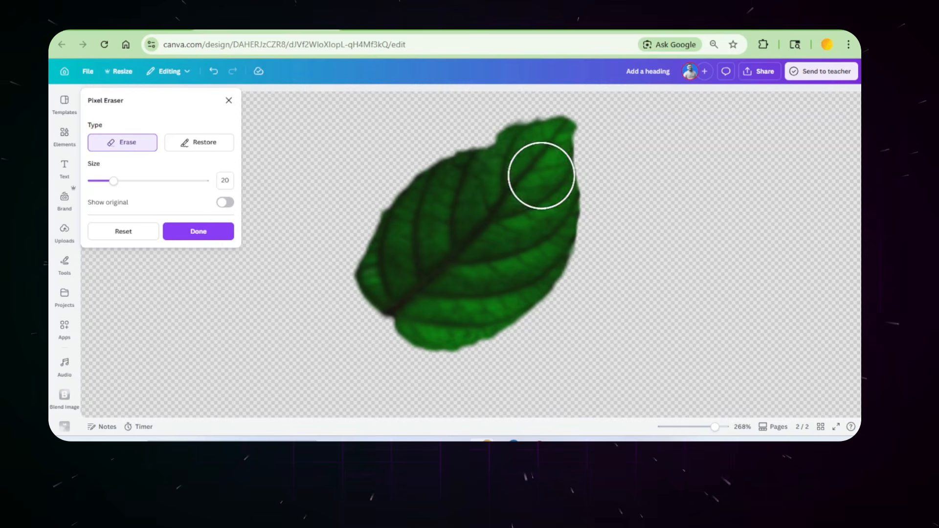
mouse_move(487, 115)
mouse_down()
mouse_move(480, 105)
mouse_move(548, 87)
mouse_move(538, 96)
mouse_move(549, 88)
mouse_move(605, 122)
mouse_move(604, 134)
mouse_move(606, 123)
mouse_up()
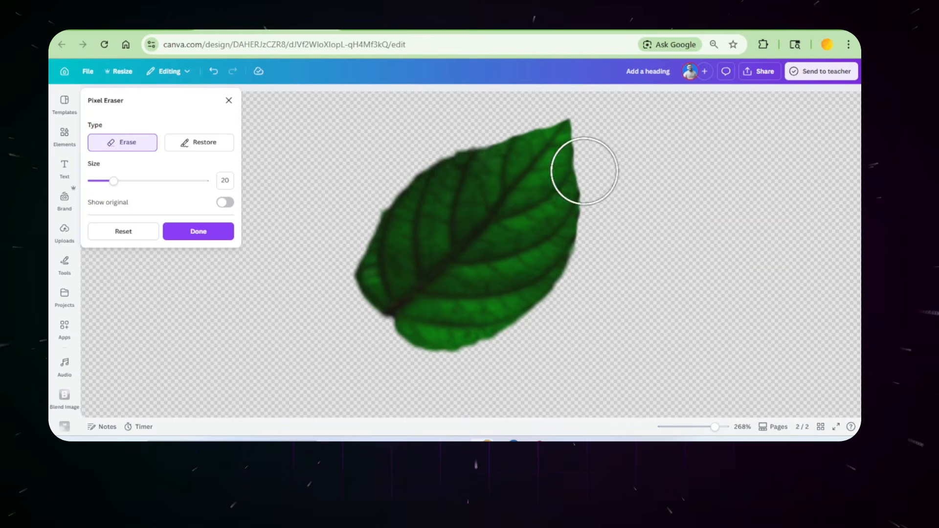
scroll(466, 157, down, 5)
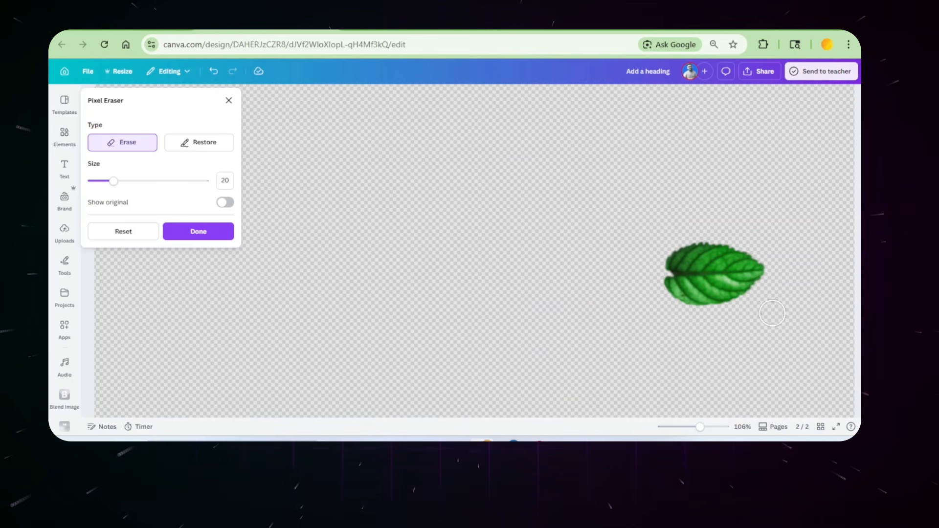
click(194, 233)
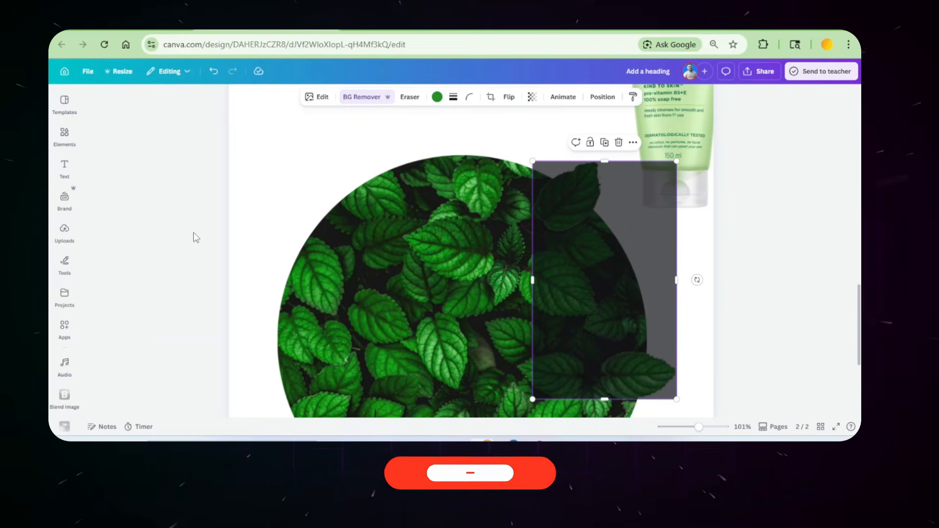
scroll(421, 236, down, 2)
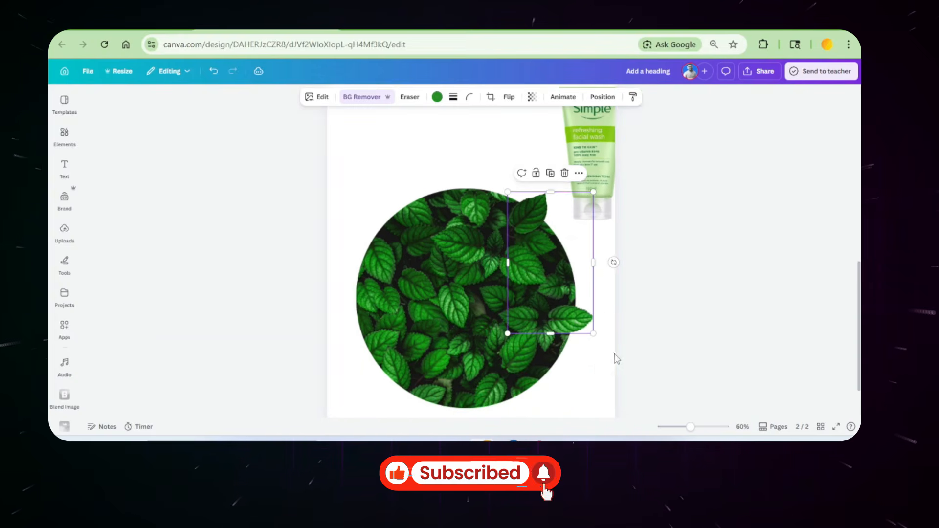
click(596, 369)
- Add a circle shape on page 2 and enlarge it to about 620 px over the leaves photo, leaving a ring of leaves around it
scroll(594, 306, down, 1)
scroll(566, 308, up, 5)
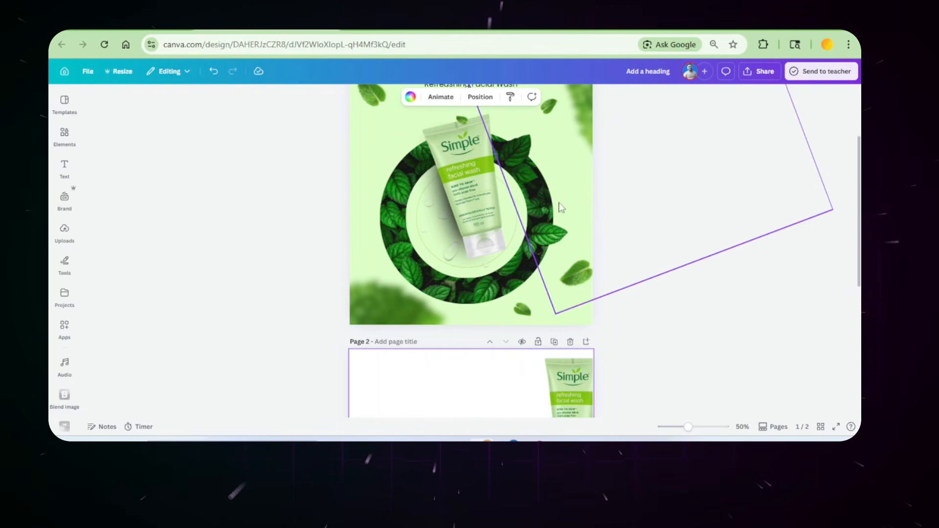
scroll(554, 213, down, 5)
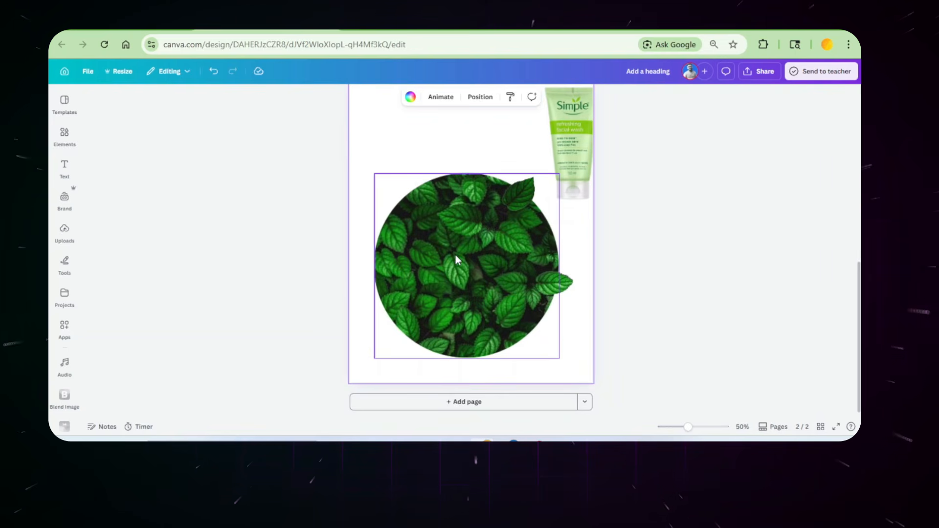
key(c)
click(375, 163)
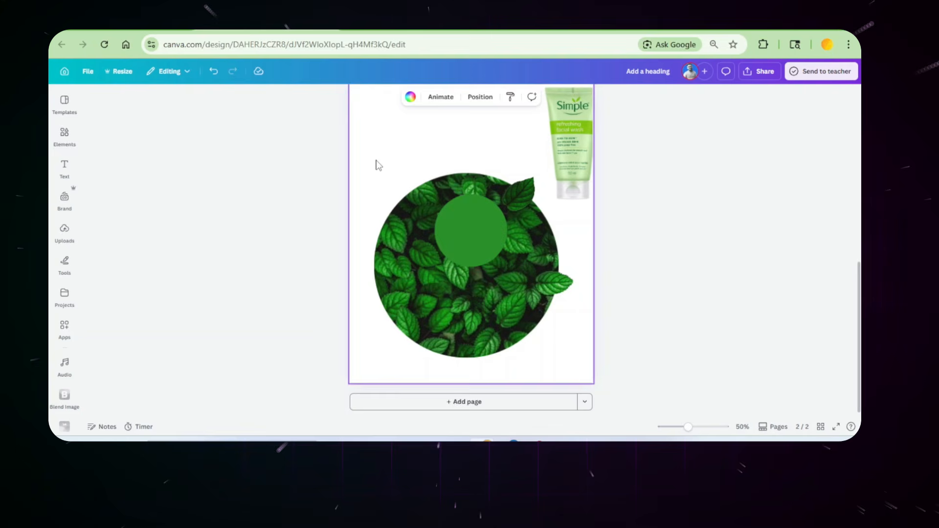
click(488, 227)
drag(491, 223, 468, 271)
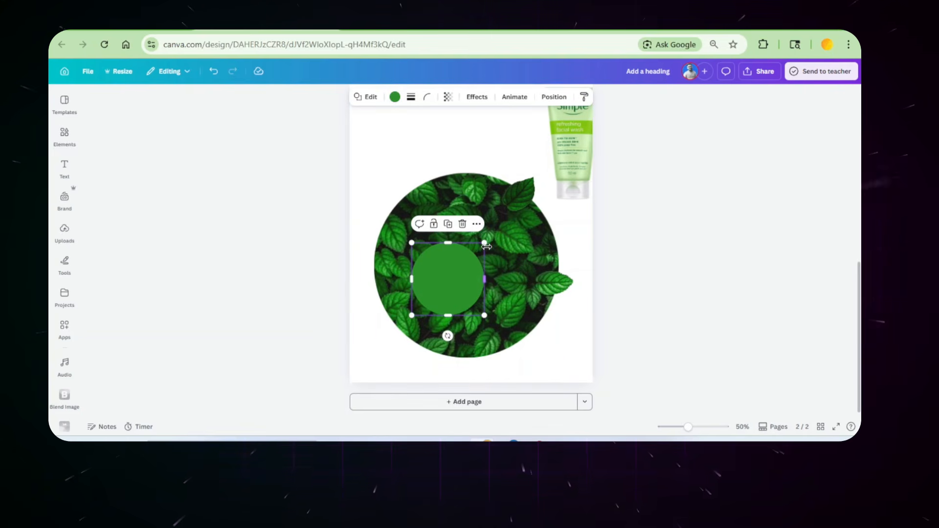
drag(487, 238, 570, 159)
drag(510, 213, 490, 245)
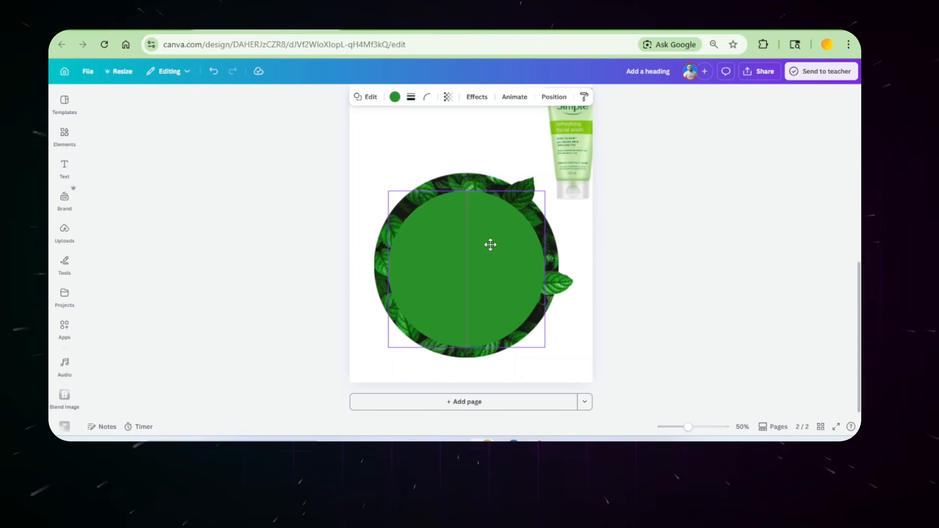
drag(544, 191, 526, 207)
mouse_move(484, 251)
mouse_down()
mouse_move(491, 233)
mouse_move(489, 242)
mouse_up()
- Select the inner circle together with the leaf-filled circle and align them to each other's vertical middle
drag(365, 219, 394, 241)
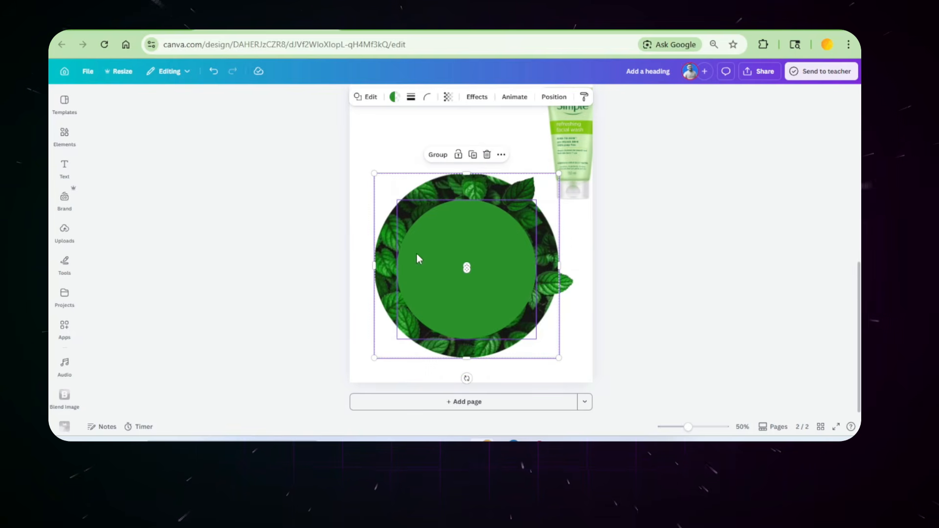
click(553, 96)
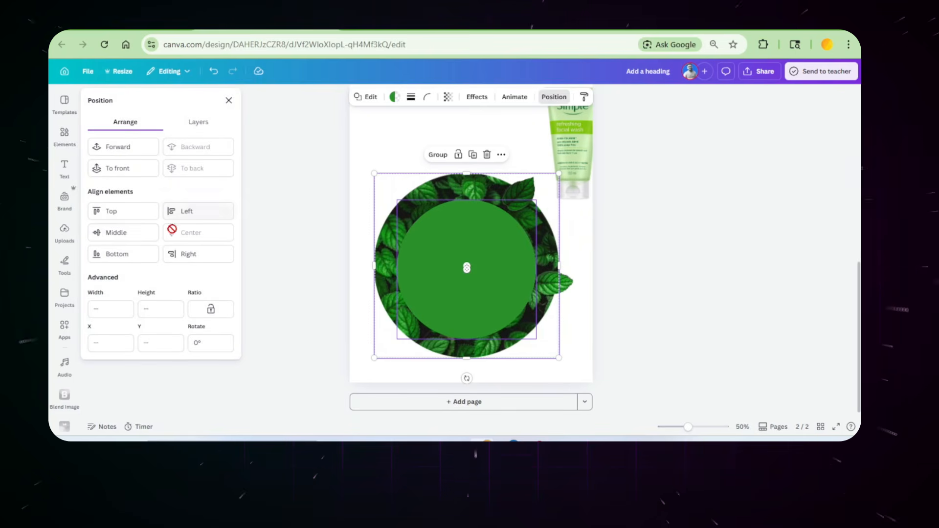
click(130, 236)
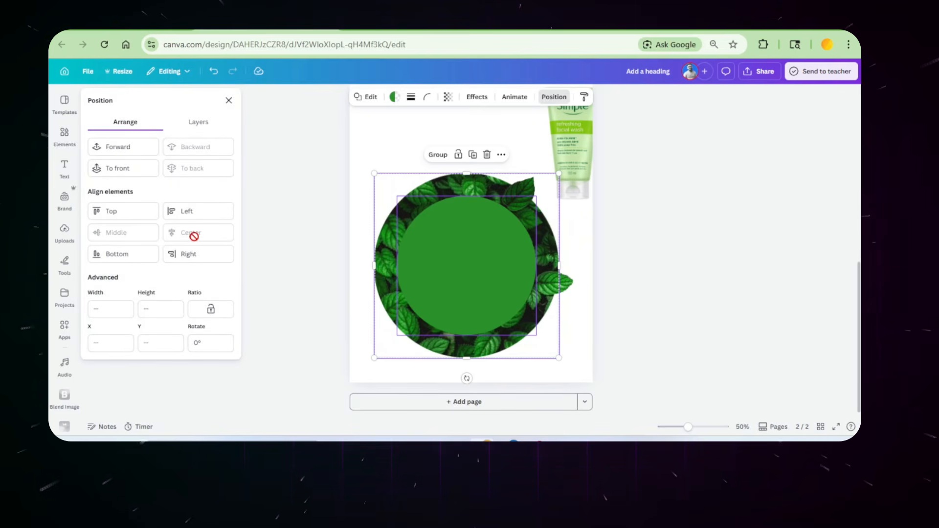
click(380, 164)
- Change the inner circle's fill to the pale green solid color #AAFFA6
scroll(381, 173, up, 3)
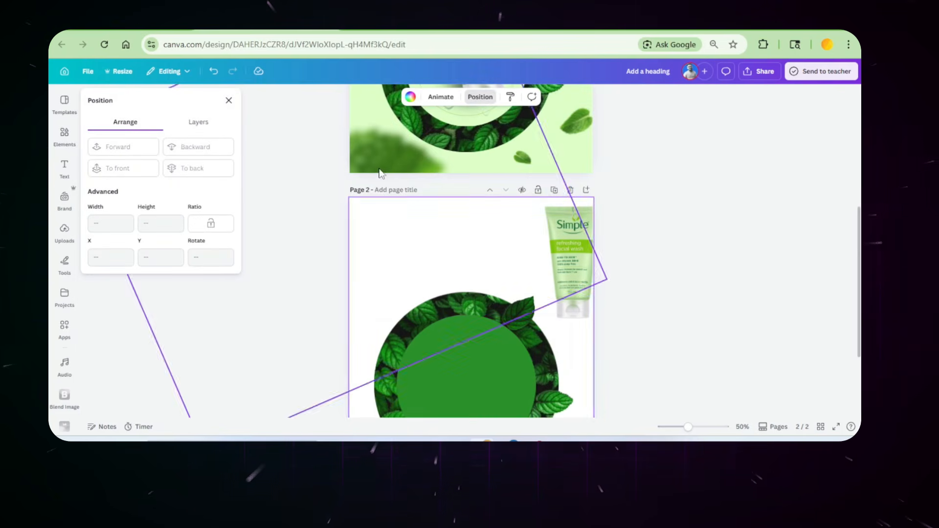
scroll(398, 211, down, 2)
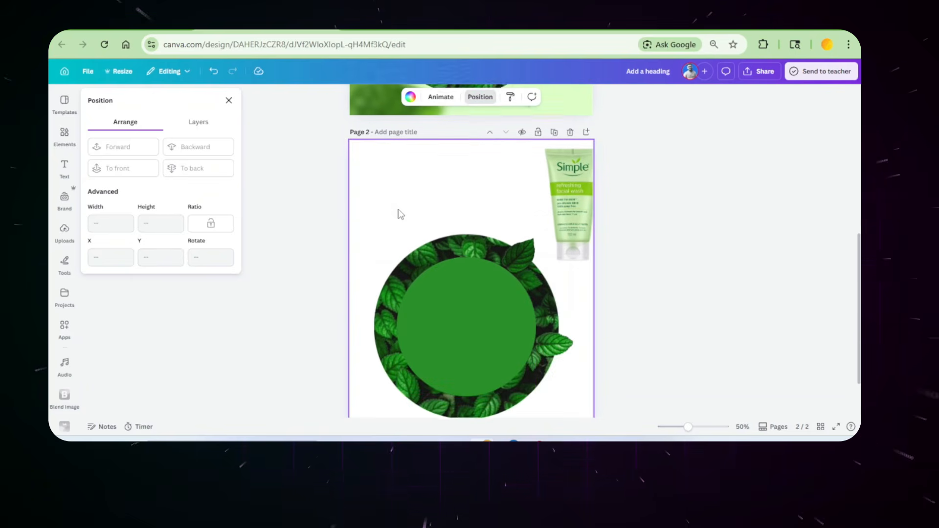
click(465, 279)
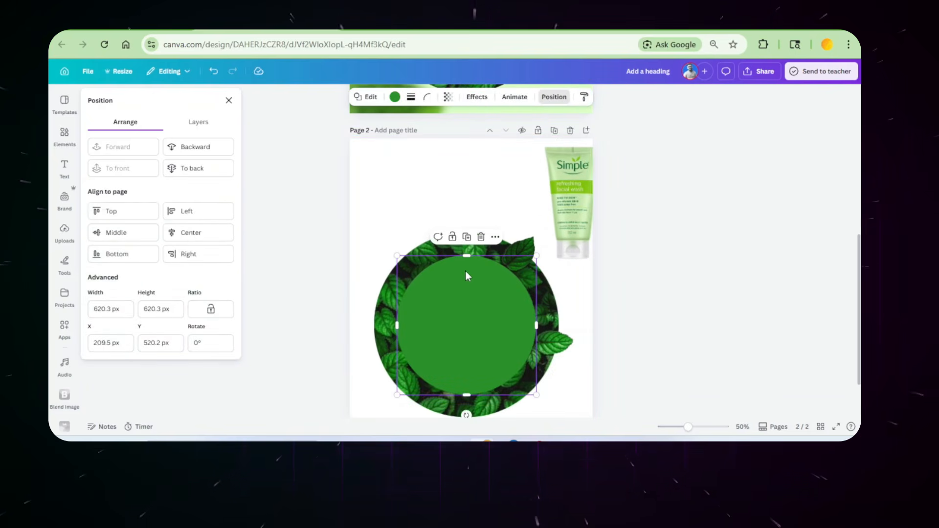
click(396, 99)
click(97, 166)
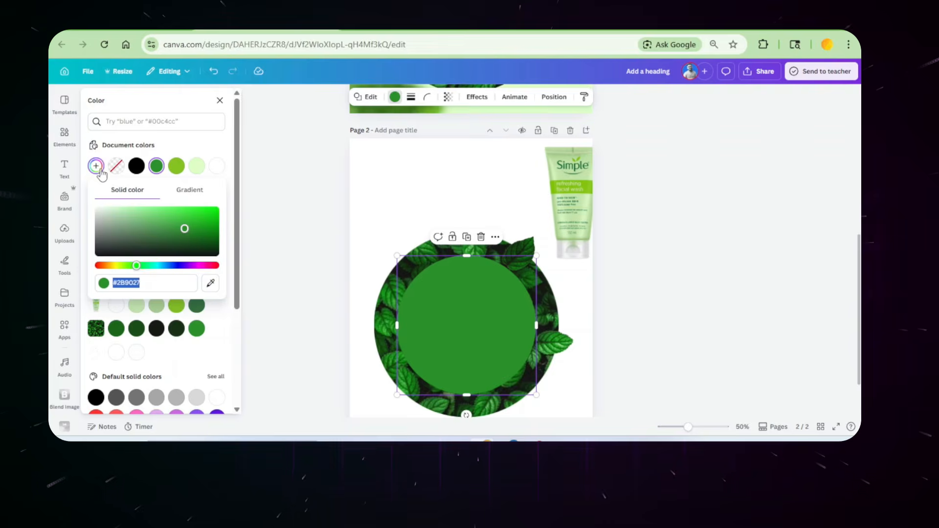
drag(151, 222, 140, 202)
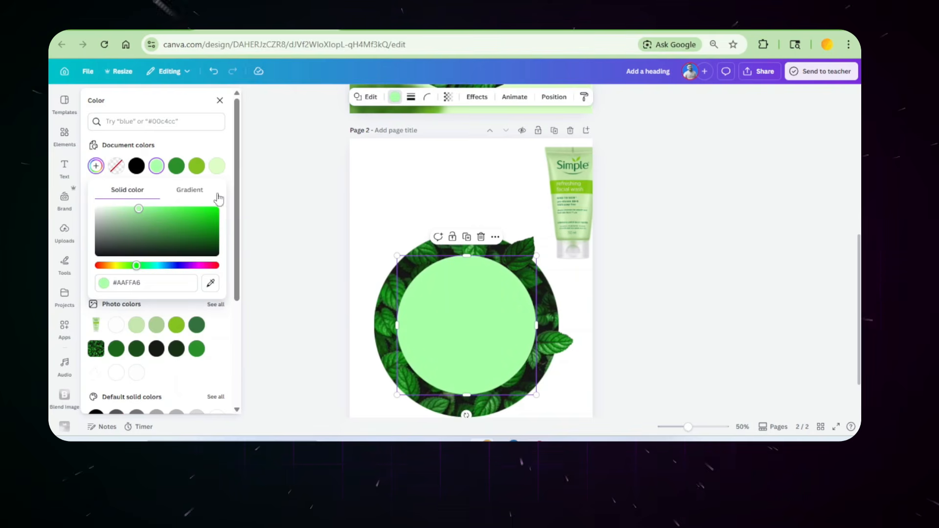
- Set page 2's background to the same pale green document color as the inner circle
click(390, 170)
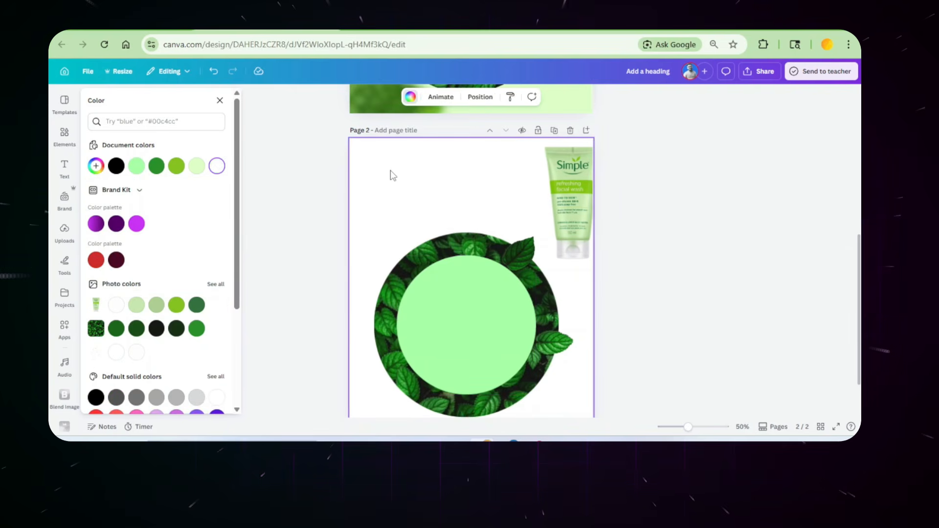
click(410, 98)
click(410, 98)
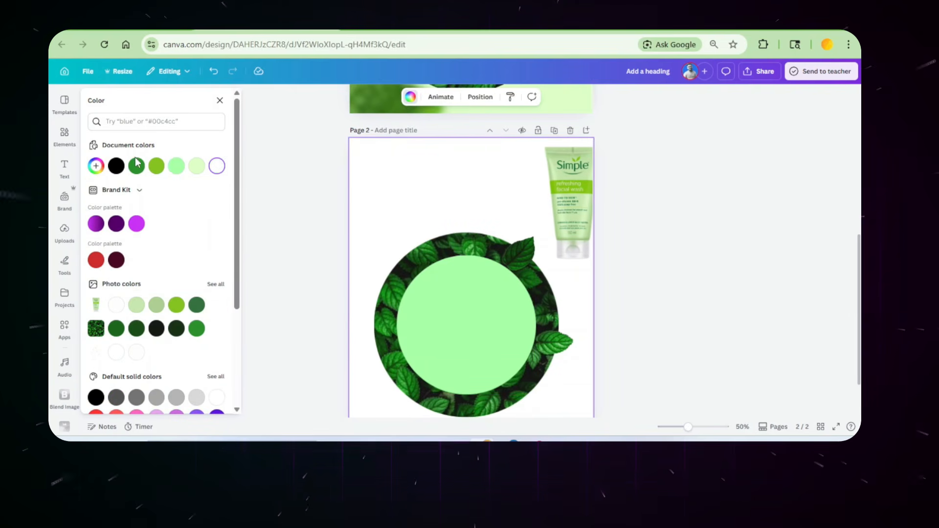
click(176, 166)
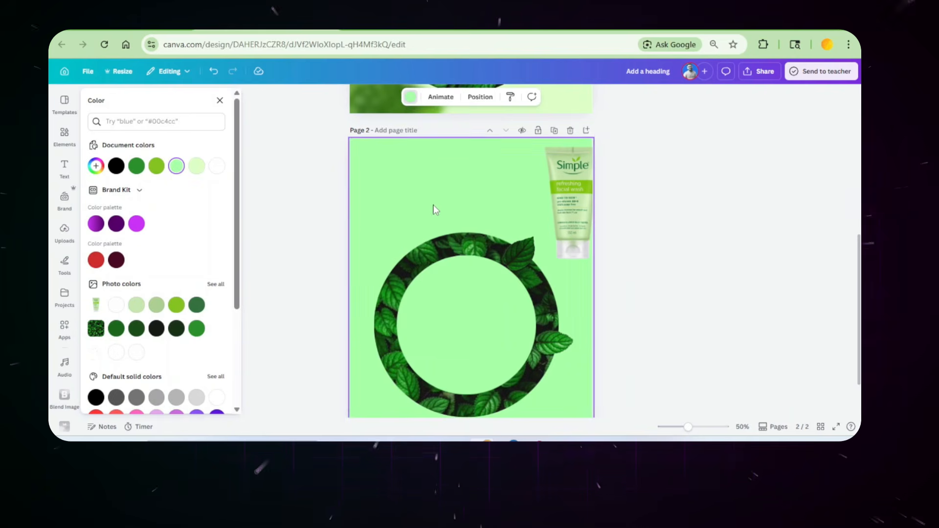
- Duplicate the pale green inner circle and offset the copy up towards the ring's upper-right edge
scroll(454, 214, down, 2)
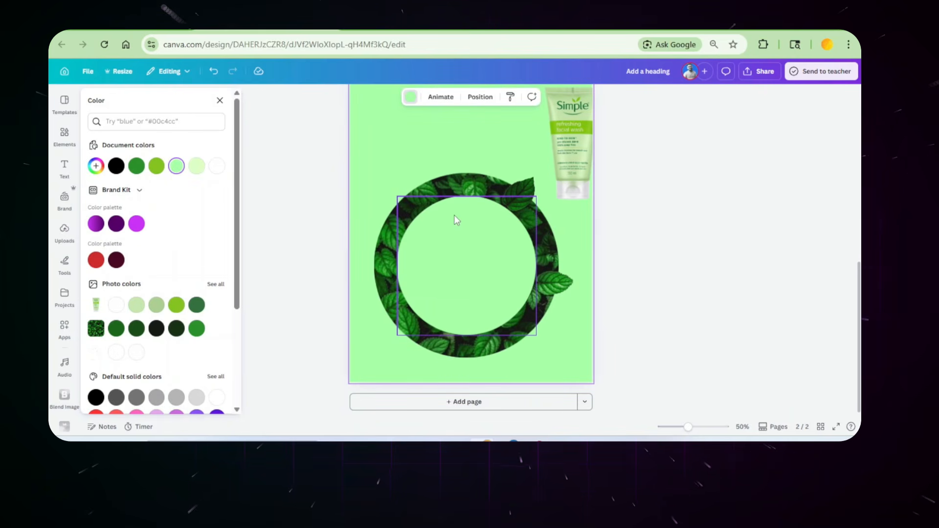
scroll(454, 215, down, 2)
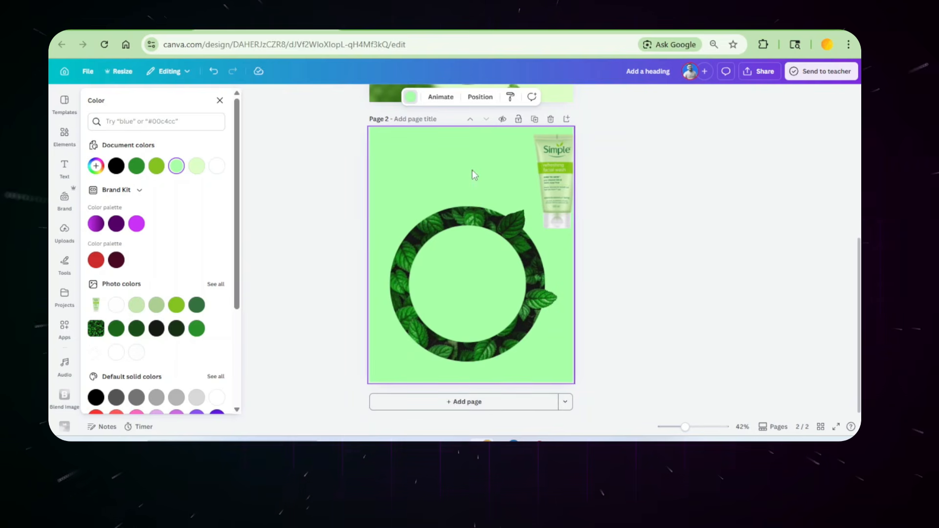
scroll(472, 169, up, 4)
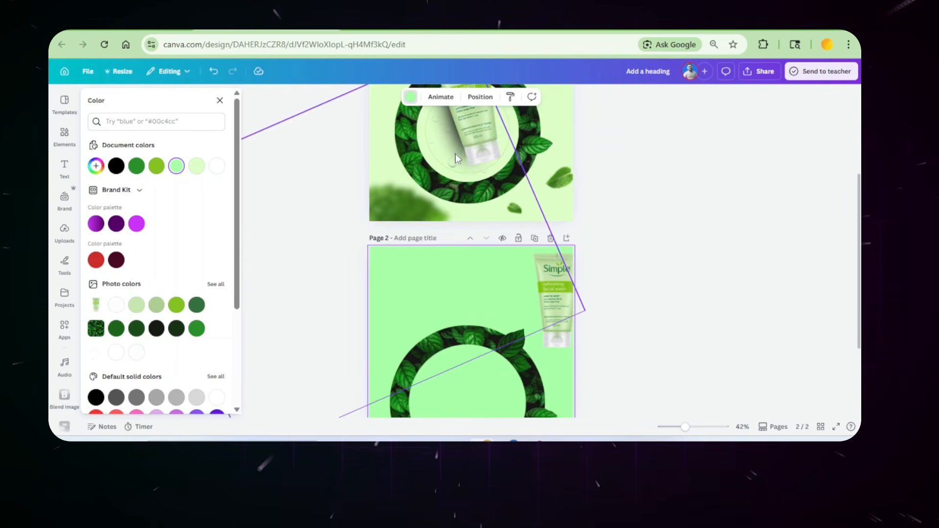
scroll(457, 156, down, 4)
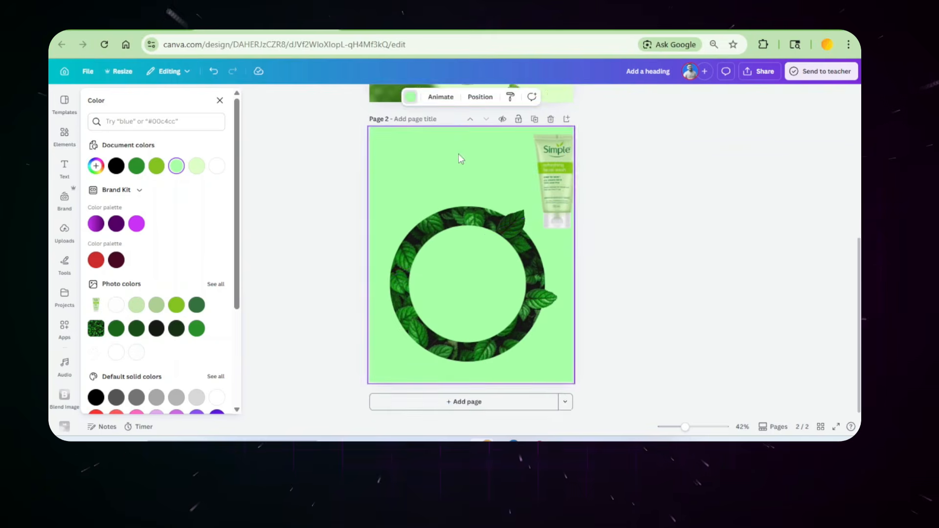
scroll(442, 339, up, 3)
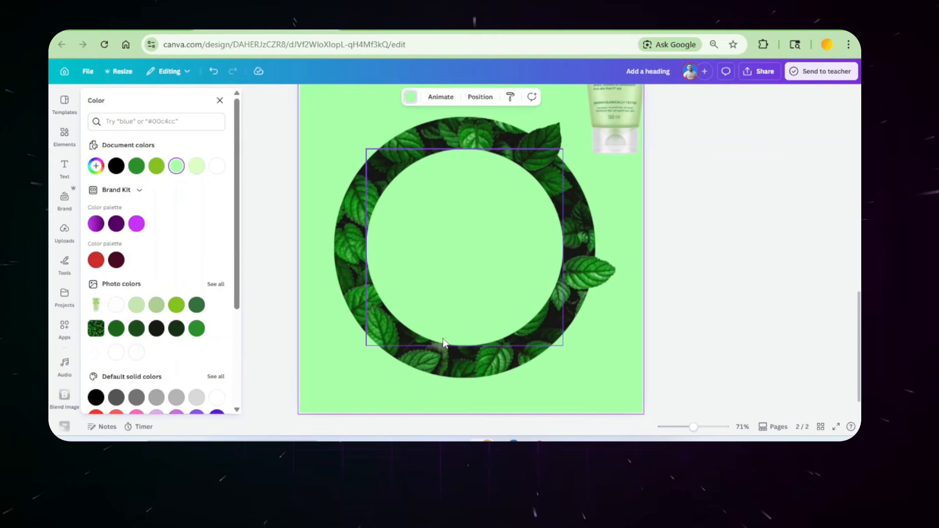
click(467, 255)
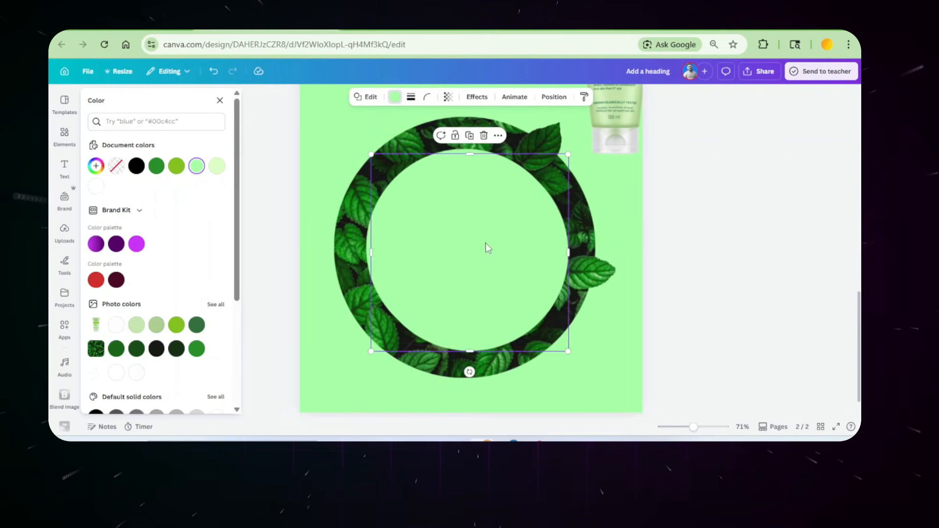
drag(486, 245, 501, 234)
- Give the duplicate circle a solid stroke of weight 1 and remove its fill
click(410, 97)
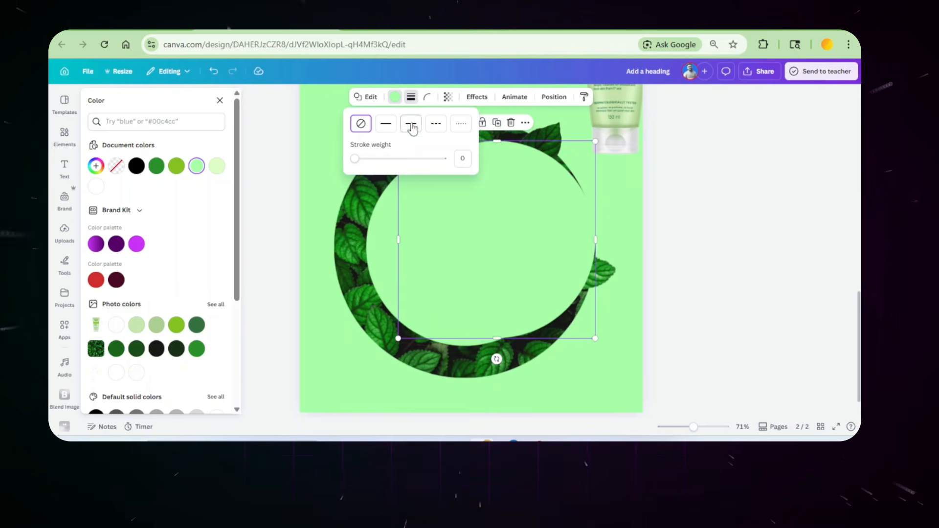
click(387, 126)
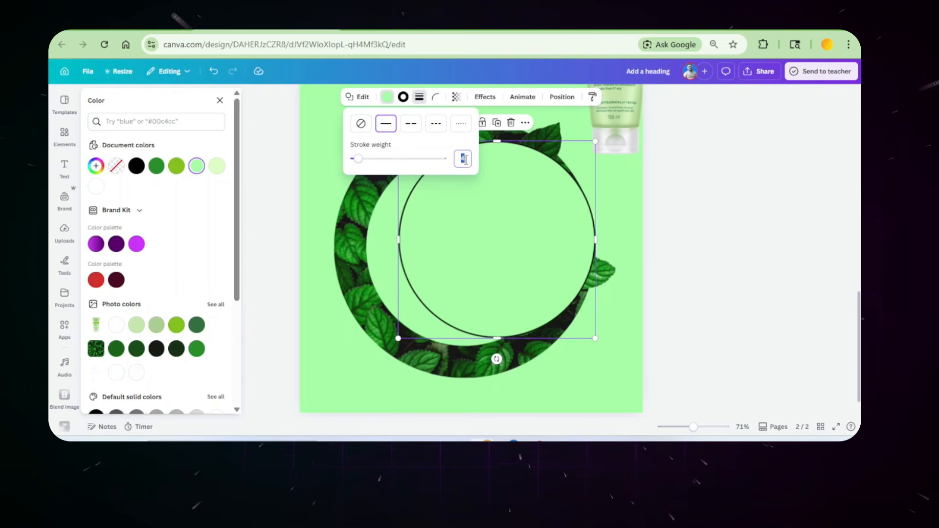
key(Return)
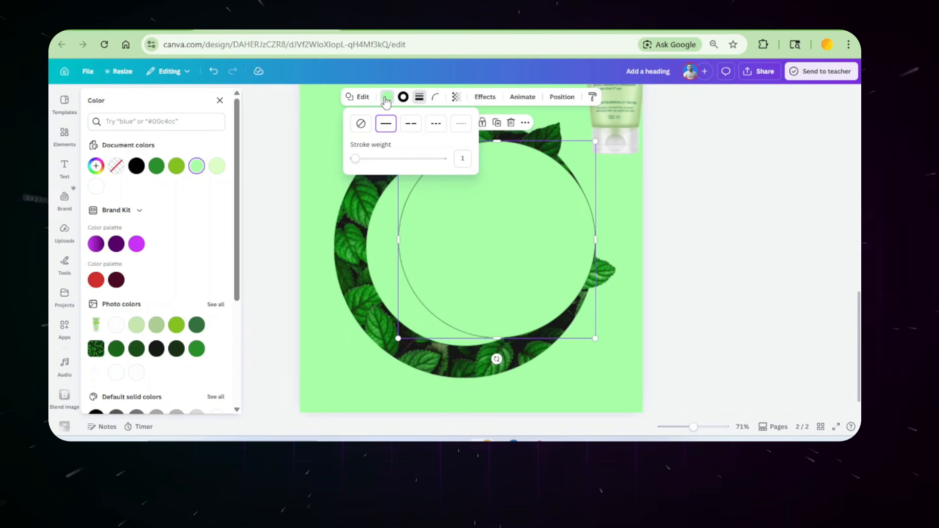
click(386, 97)
click(387, 97)
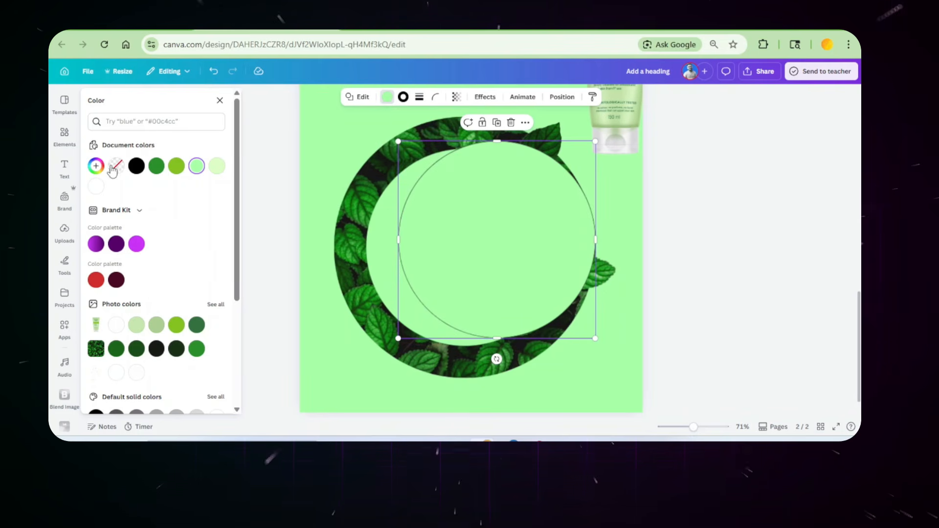
click(114, 168)
- Shrink the outlined circle and center it inside the pale green inner circle, following the page 1 reference
drag(595, 140, 558, 178)
drag(511, 229, 500, 248)
scroll(500, 248, up, 5)
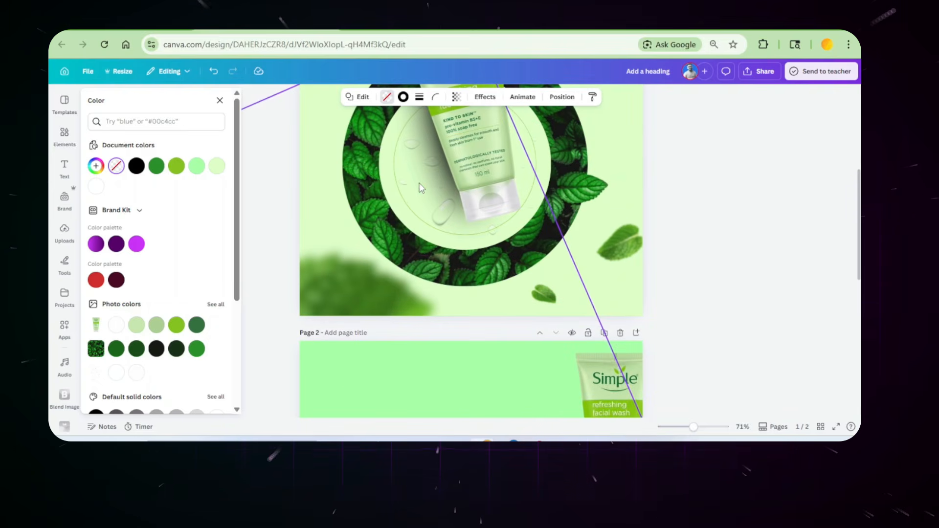
scroll(451, 271, down, 5)
- Change the outlined circle's stroke to the lime green document color and deselect it
click(403, 97)
click(156, 166)
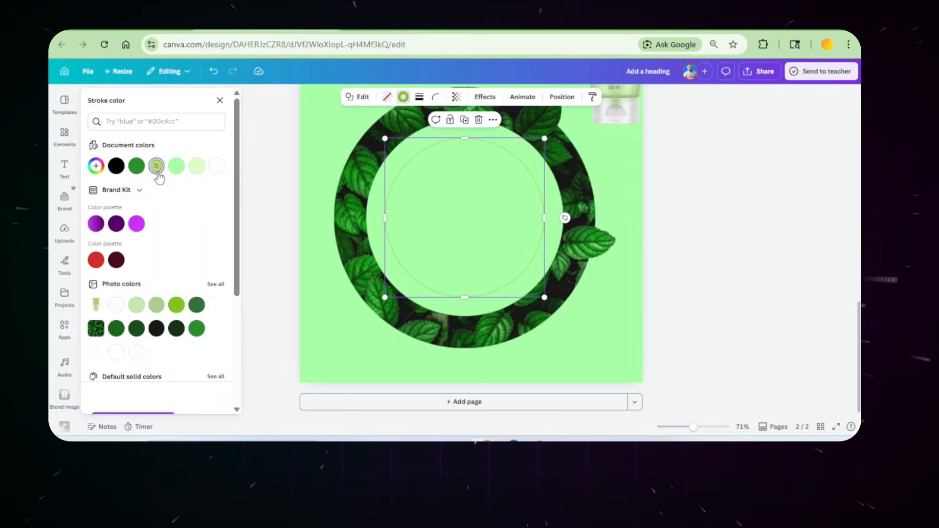
key(Escape)
click(702, 219)
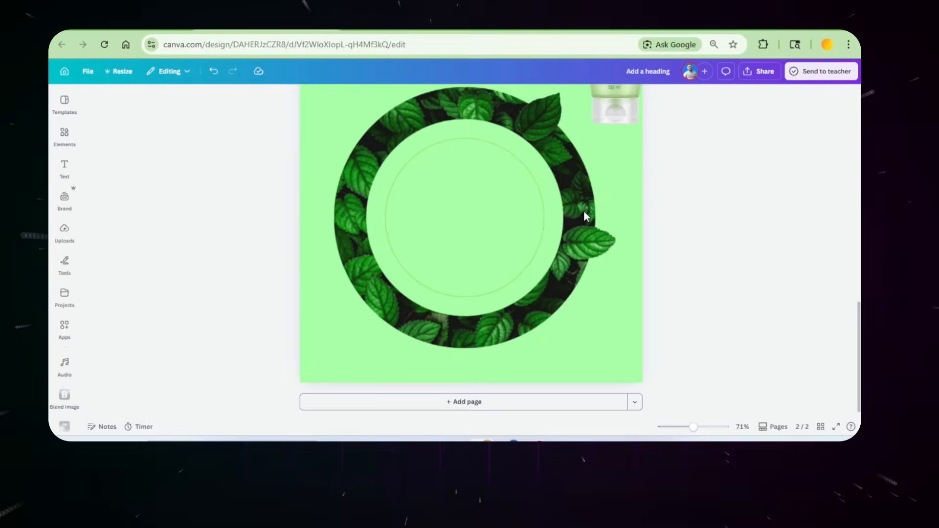
- Search the elements library for "water drop" and limit the results to graphics
click(72, 141)
click(91, 104)
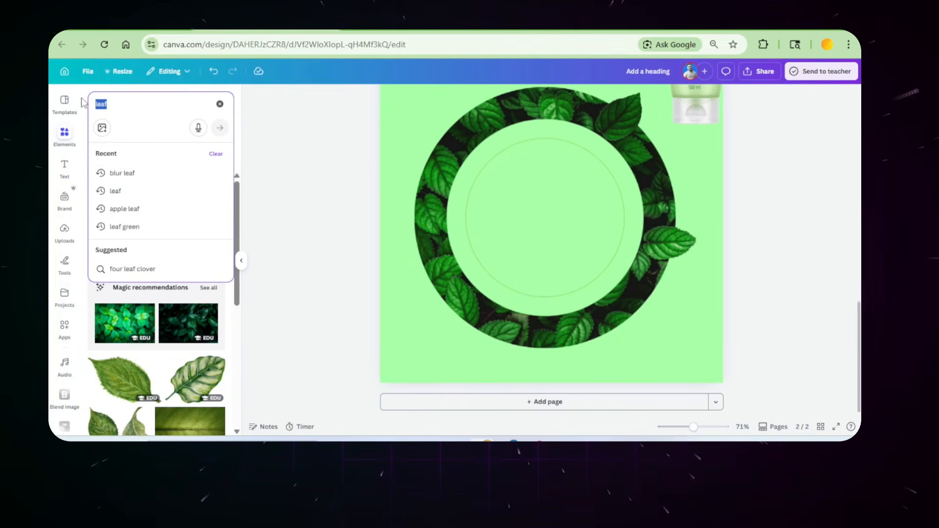
text(water drop)
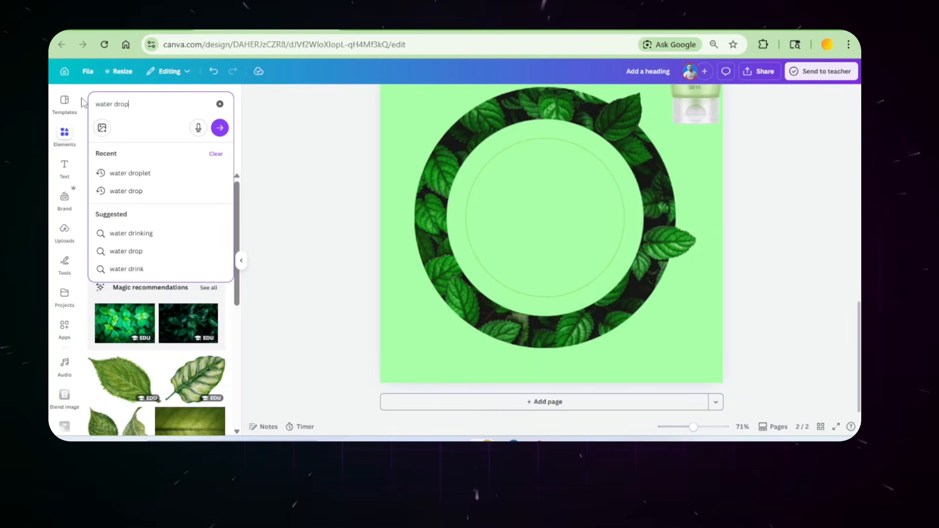
key(Return)
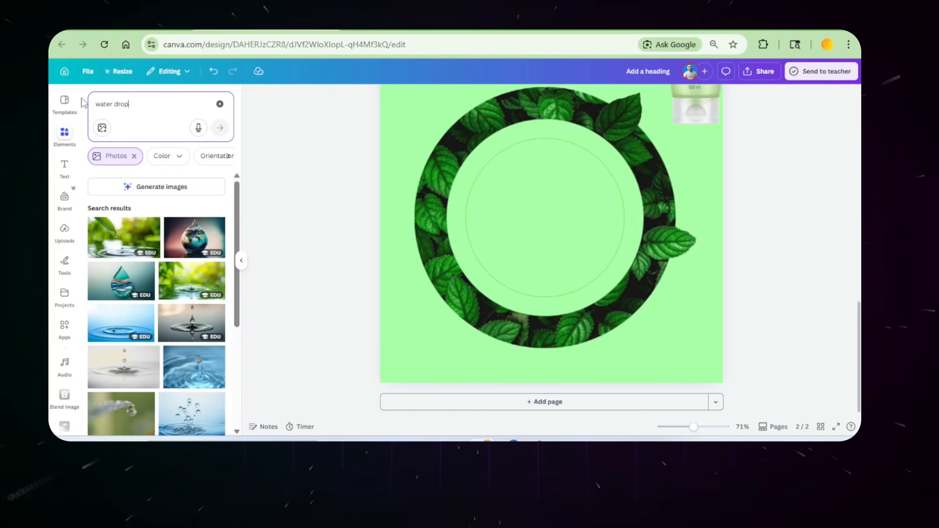
click(134, 156)
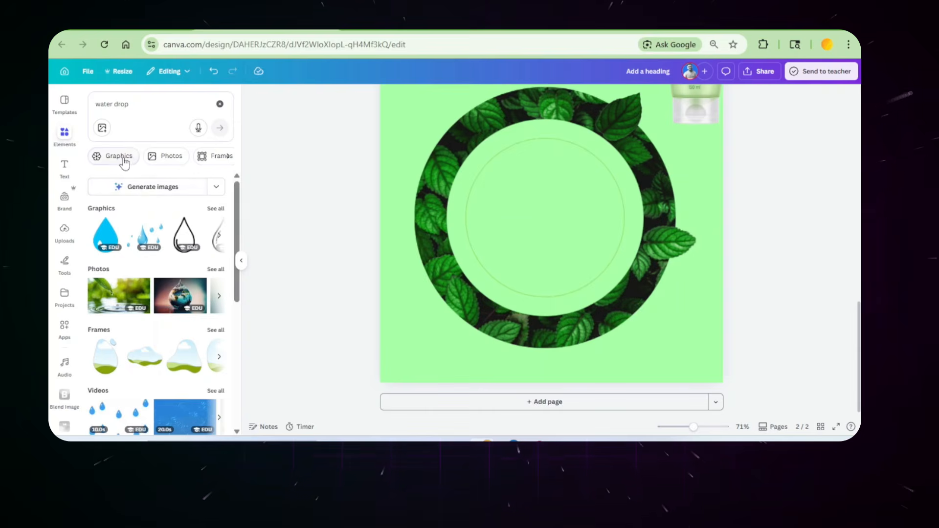
click(119, 156)
- Add the transparent fine water bubbles graphic from the results and shrink it to fit inside the outlined circle
scroll(133, 308, down, 10)
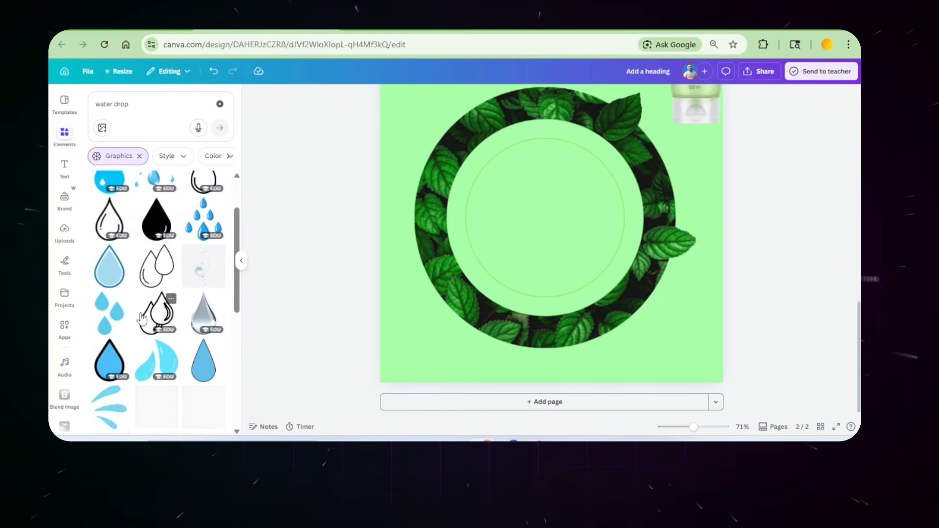
scroll(142, 320, down, 5)
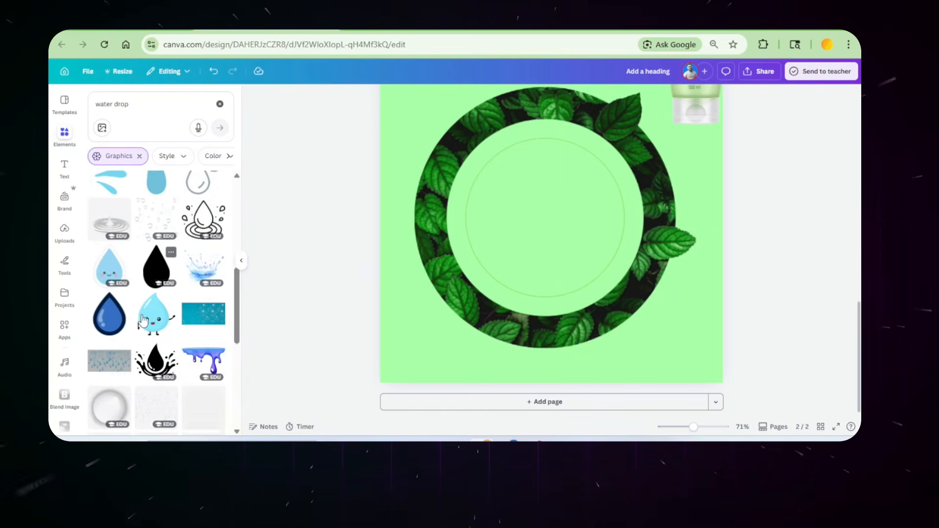
scroll(142, 321, down, 5)
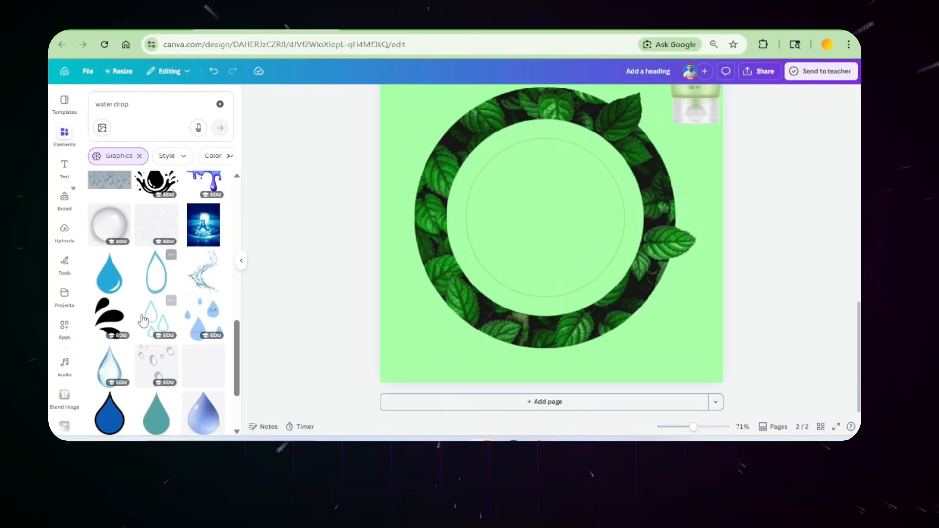
scroll(142, 320, down, 1)
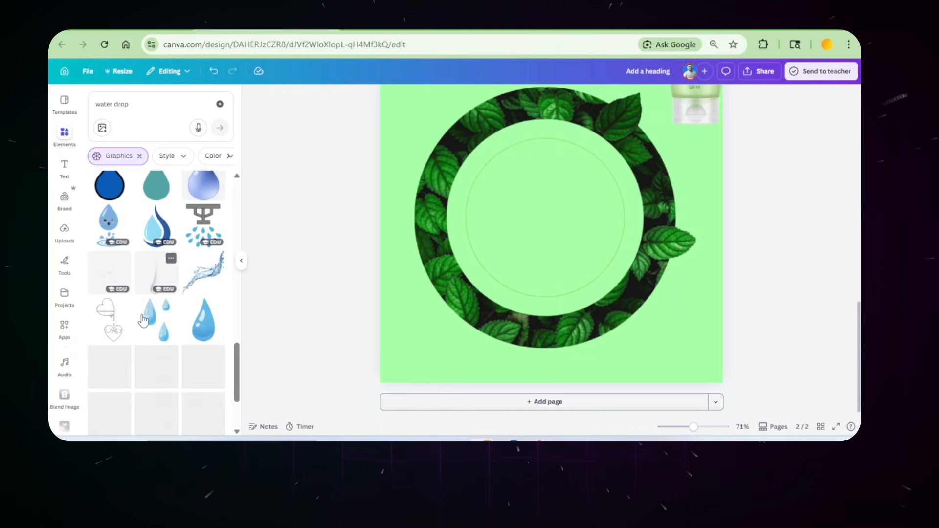
click(113, 275)
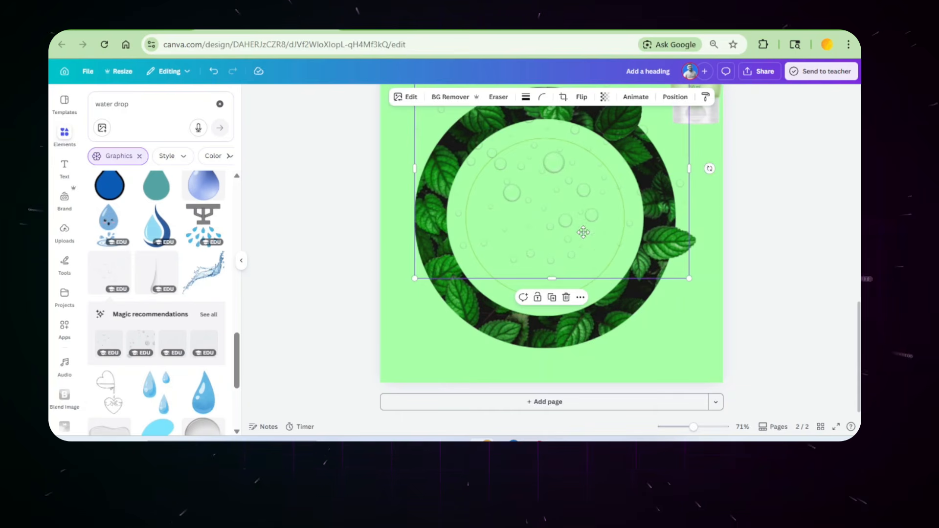
drag(583, 231, 588, 274)
drag(693, 320, 588, 262)
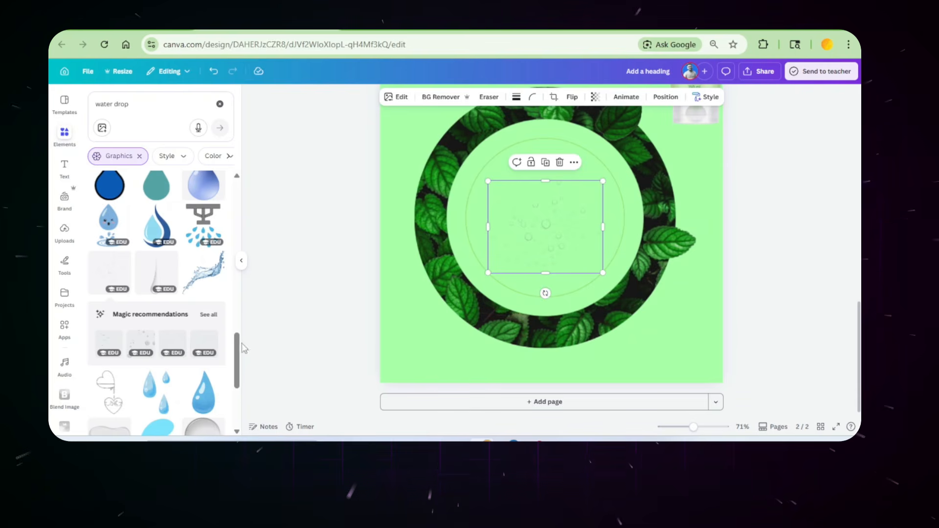
- Add the graphic of larger scattered droplets from the full magic recommendations and place it over the ring's right part
click(208, 315)
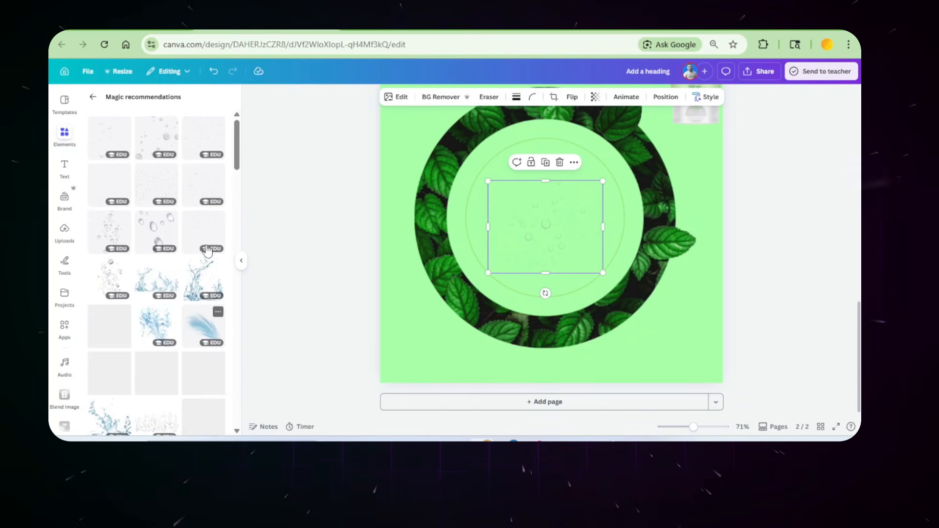
click(116, 152)
drag(582, 206, 677, 220)
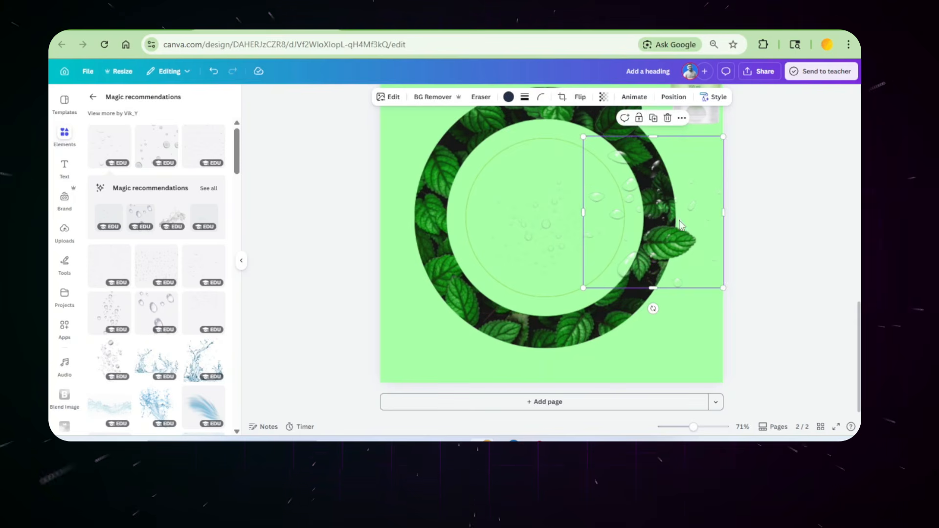
- Delete the fine bubbles graphic and move the larger droplets graphic into the inner circle
click(547, 226)
click(560, 161)
drag(612, 180, 510, 187)
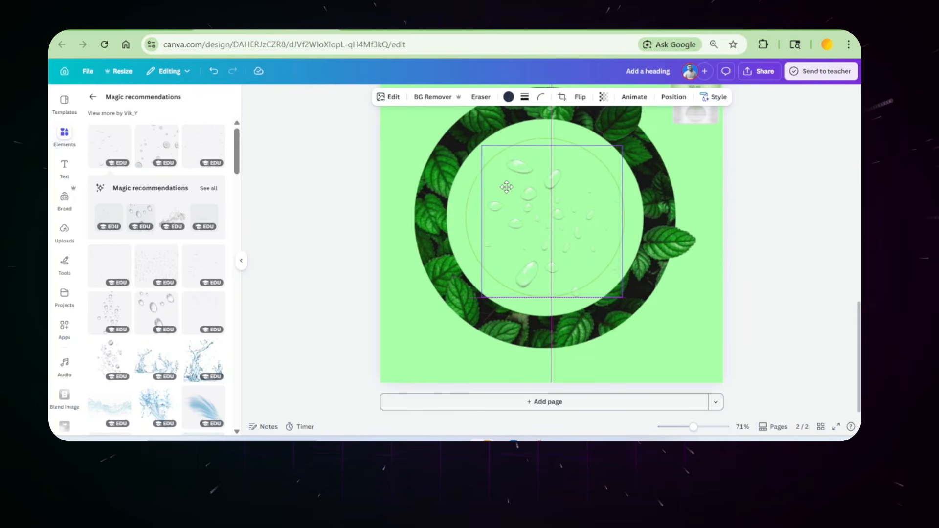
click(810, 213)
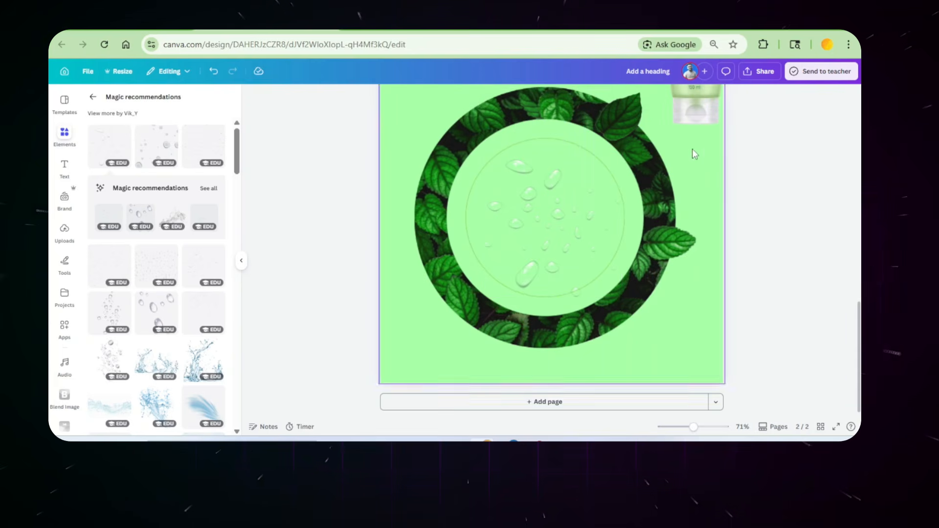
- Move the facial wash tube from the page's upper-right corner into the inner circle and bring it to the front
scroll(738, 173, up, 1)
scroll(737, 174, up, 2)
drag(695, 166, 536, 302)
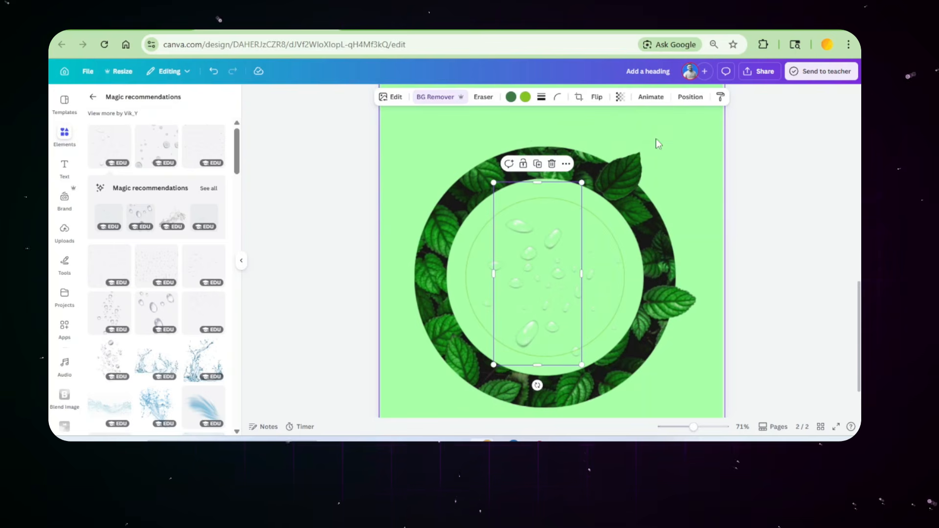
click(689, 97)
click(109, 166)
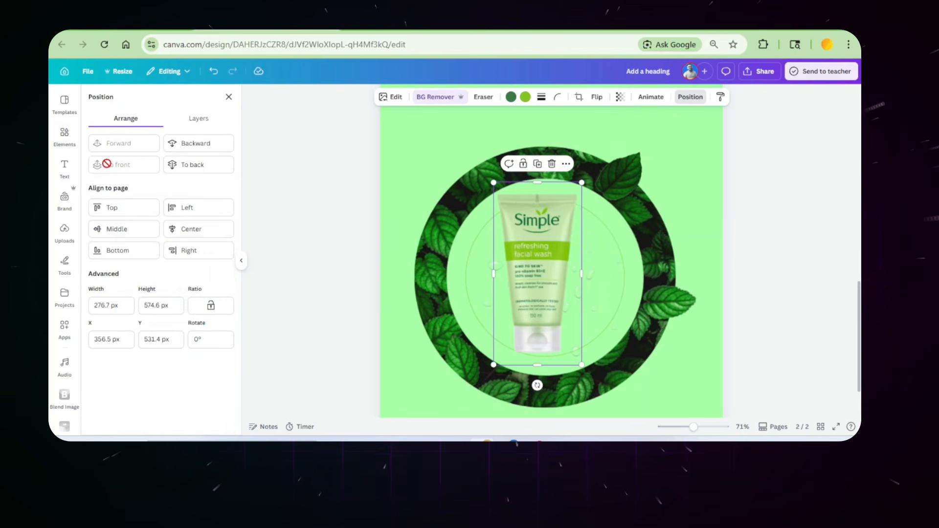
- Tilt the tube to about -21.7°, enlarge it to about 353 × 732 px and position it over the leaf ring
drag(537, 385, 590, 398)
scroll(594, 384, up, 2)
drag(566, 341, 576, 342)
drag(551, 238, 579, 184)
scroll(580, 184, down, 2)
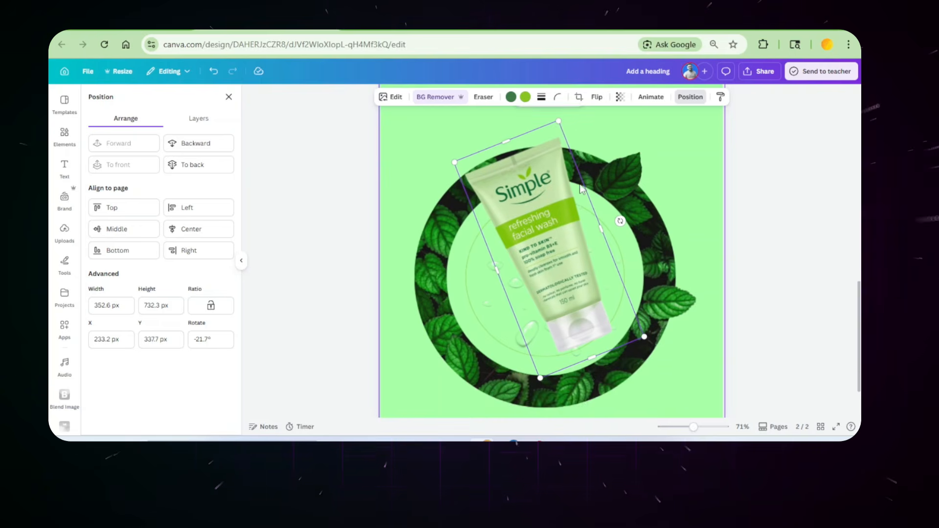
- Adjust the tube image to brightness 5, contrast 17 and saturation 32
click(390, 97)
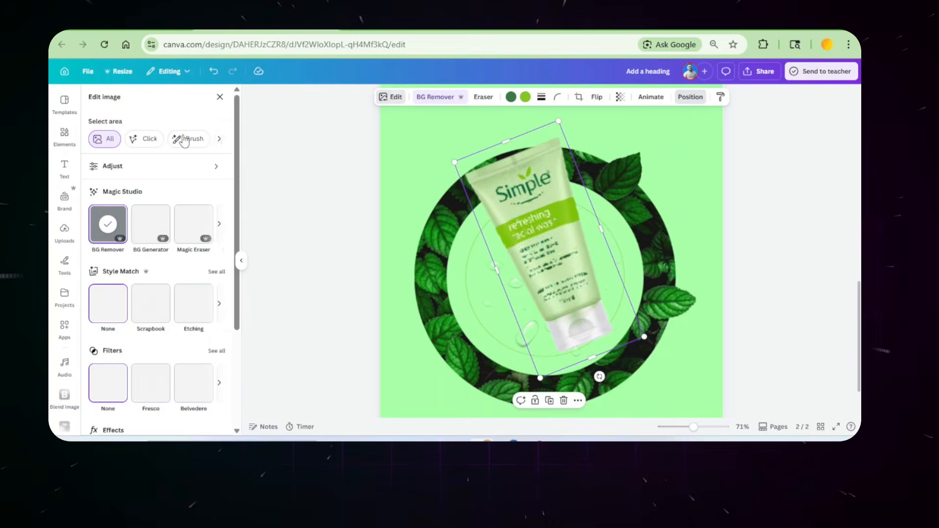
click(120, 167)
scroll(147, 254, down, 2)
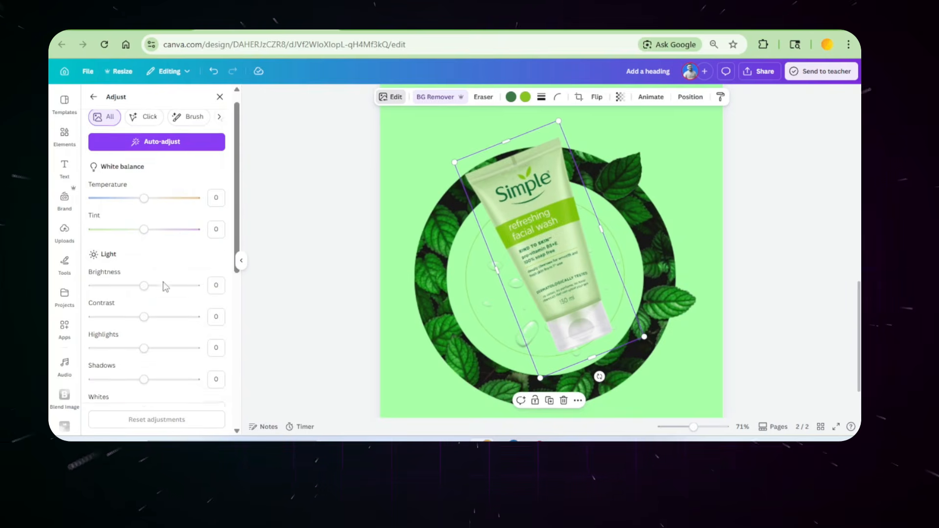
drag(143, 243, 163, 273)
scroll(156, 289, down, 5)
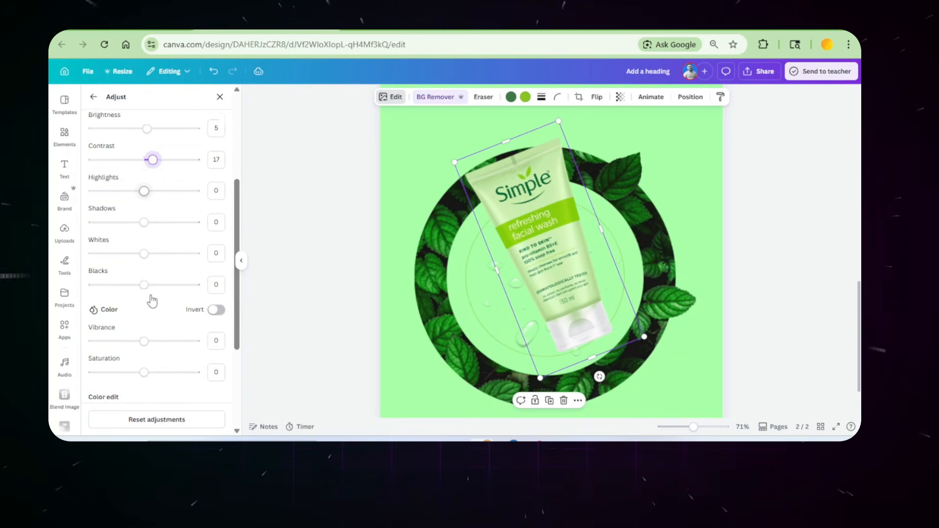
drag(152, 252, 163, 276)
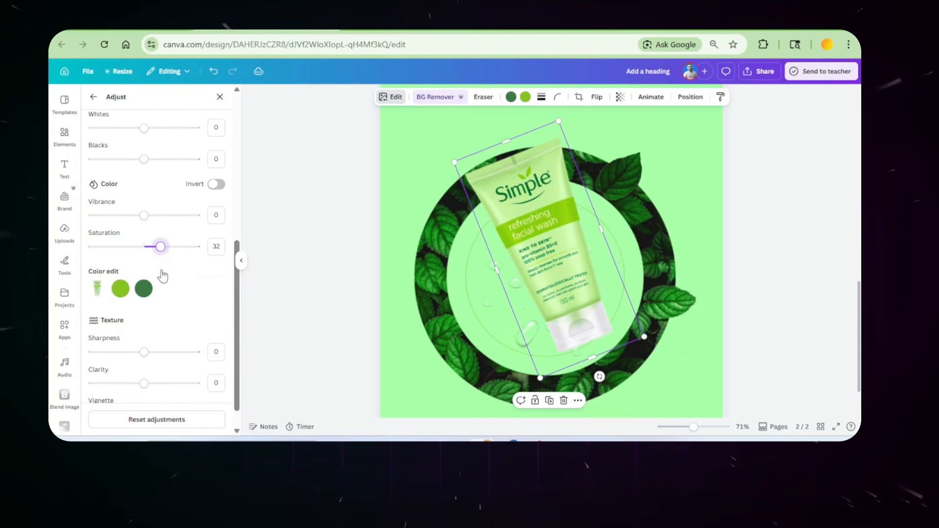
scroll(164, 275, down, 1)
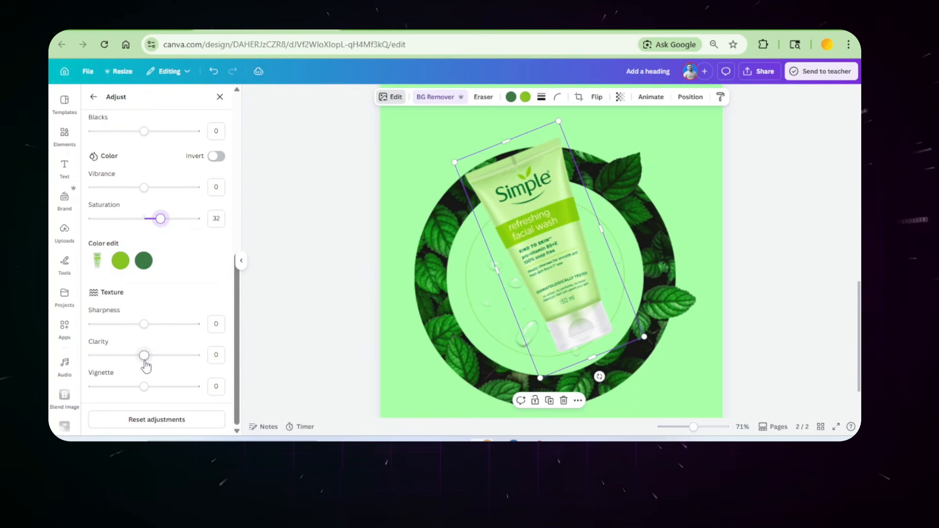
click(346, 272)
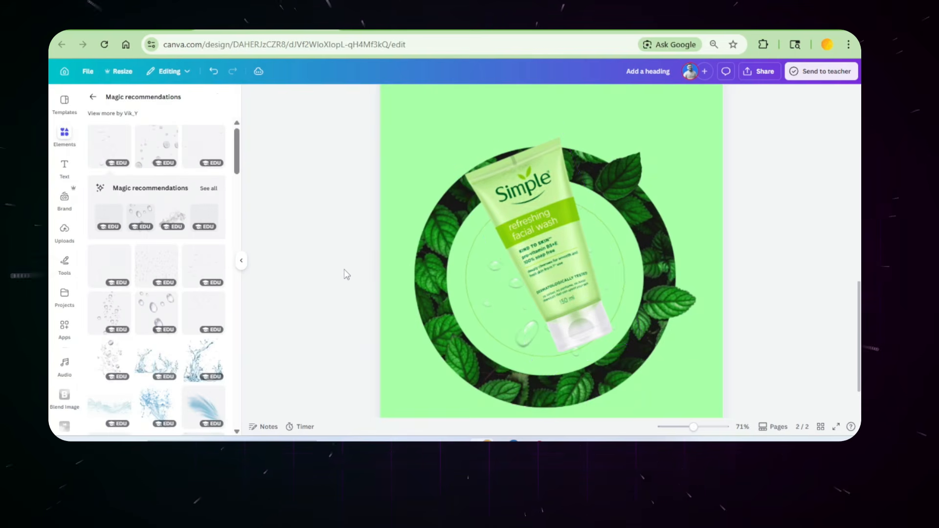
scroll(516, 127, down, 3)
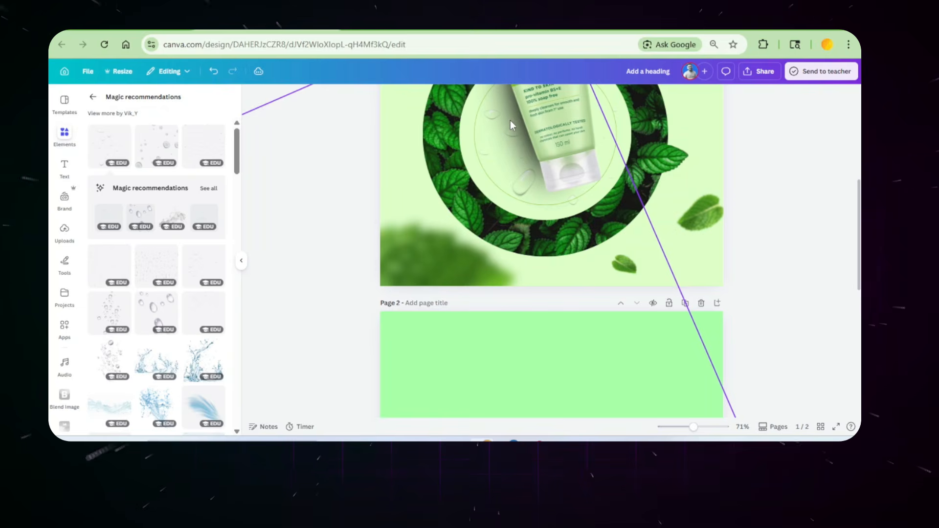
scroll(510, 120, down, 5)
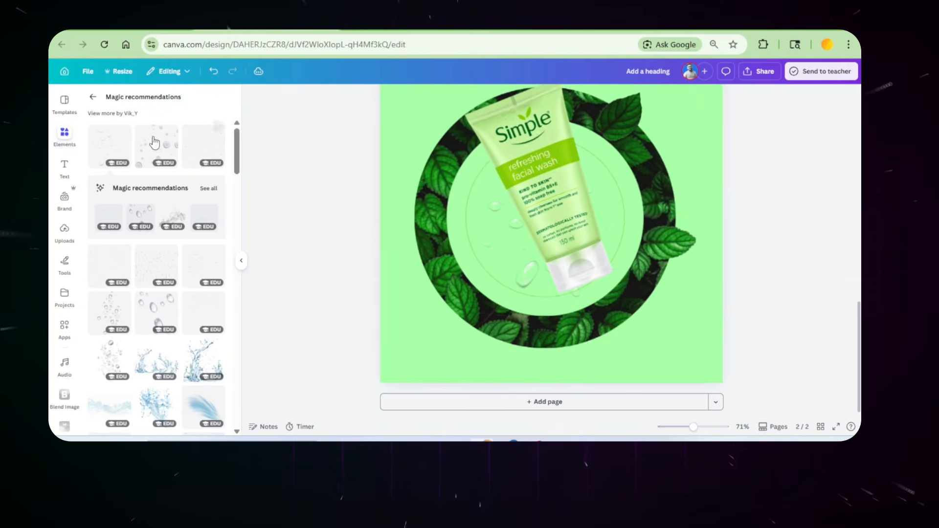
click(64, 132)
click(92, 104)
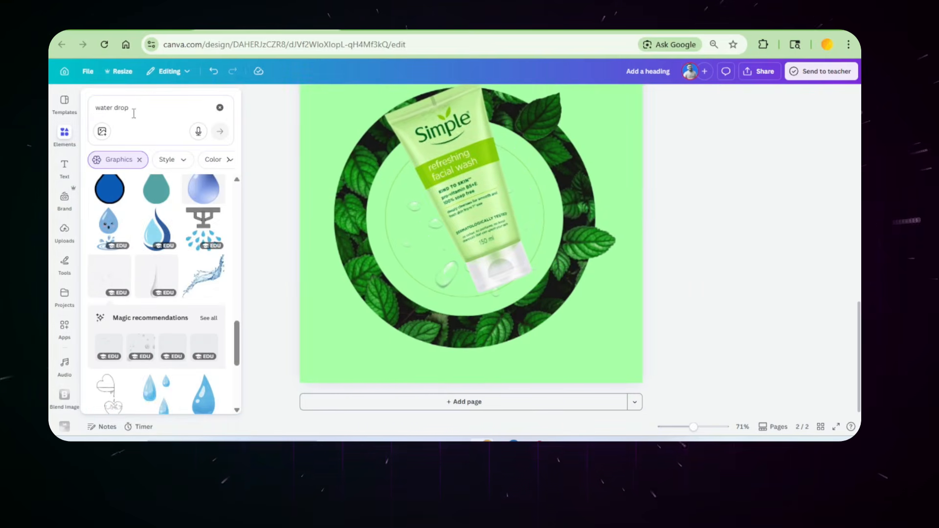
drag(130, 107, 109, 108)
click(73, 101)
text(sha)
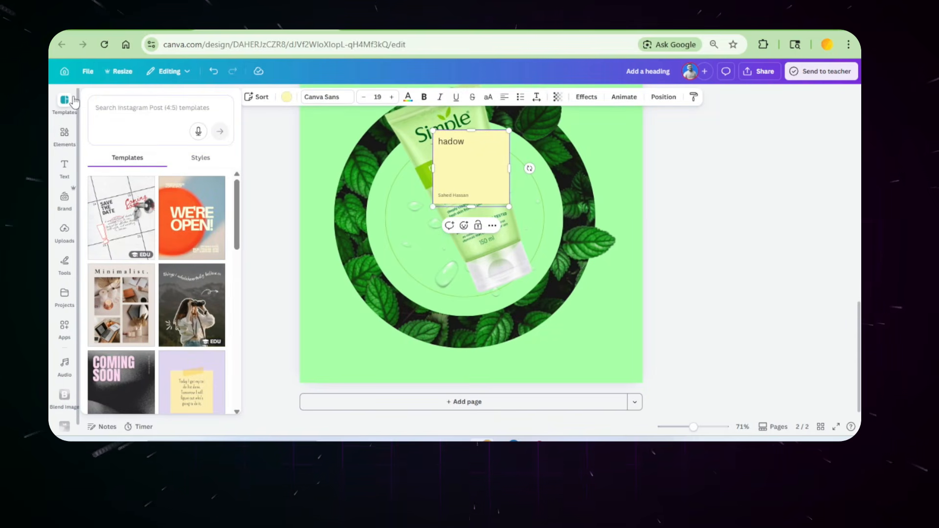
- Search the graphics for "shadow" and add the soft, blurred horizontal black shadow to page 2
click(64, 132)
click(126, 101)
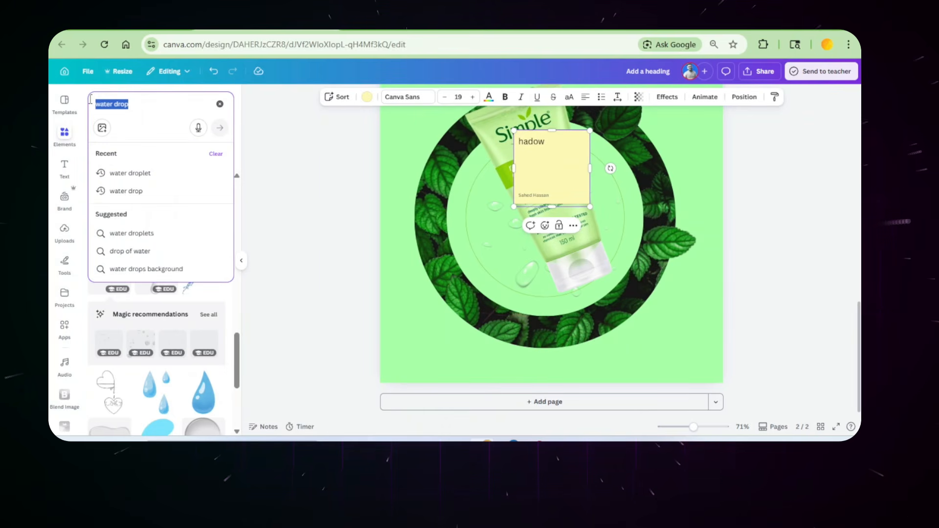
text(shadow)
key(Return)
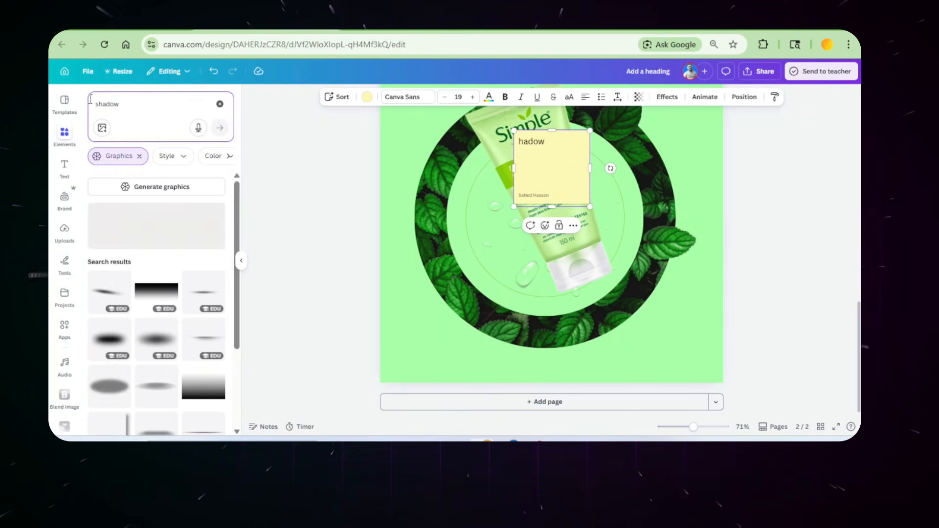
scroll(171, 265, down, 6)
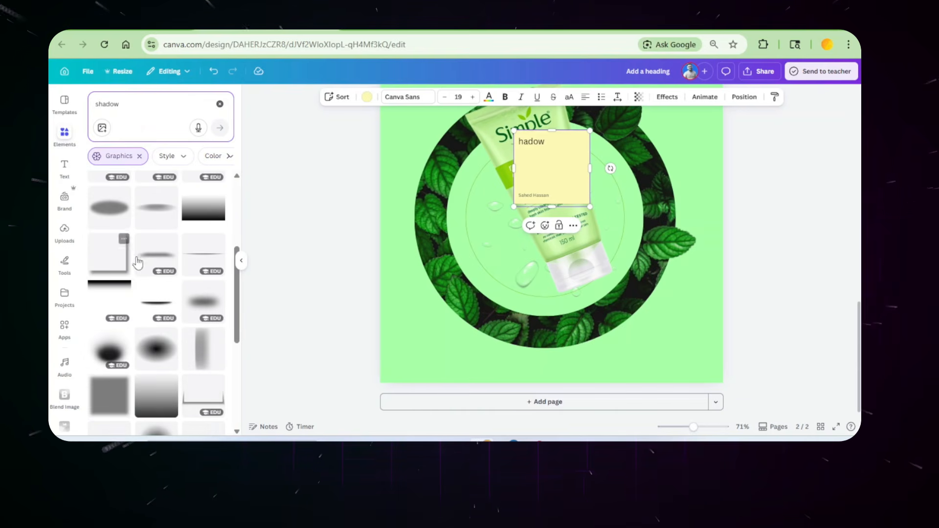
scroll(171, 264, down, 2)
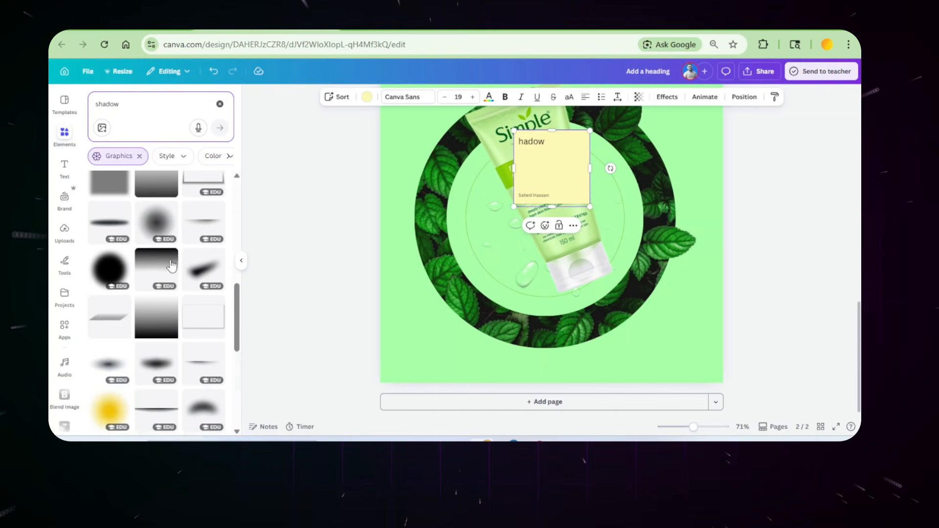
scroll(171, 266, down, 1)
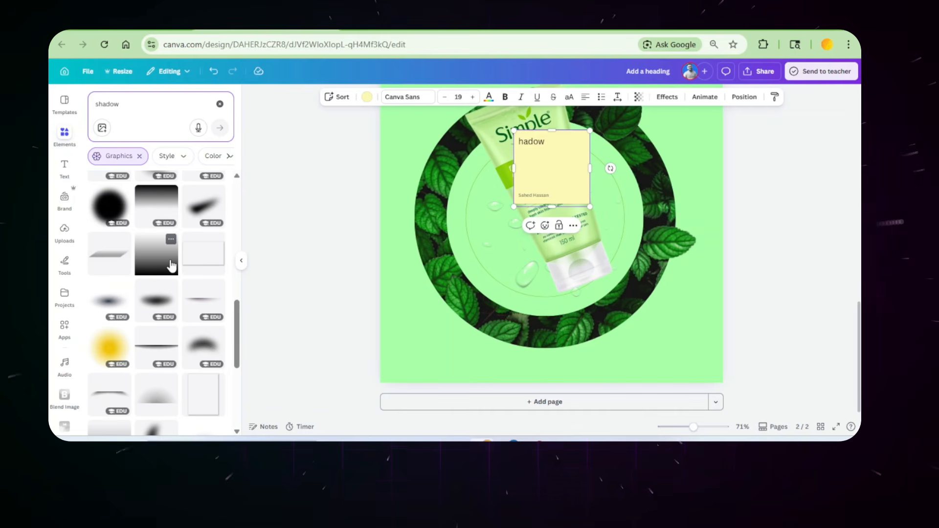
scroll(171, 266, down, 3)
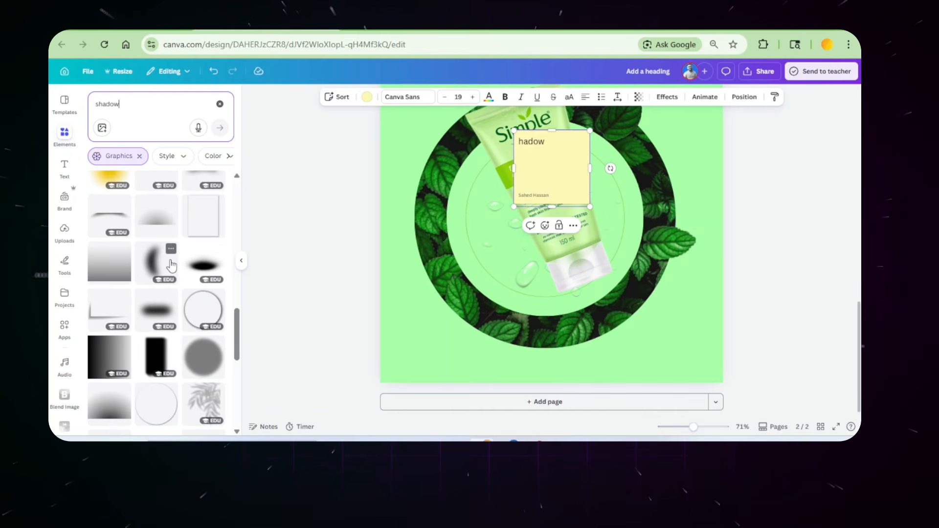
click(157, 309)
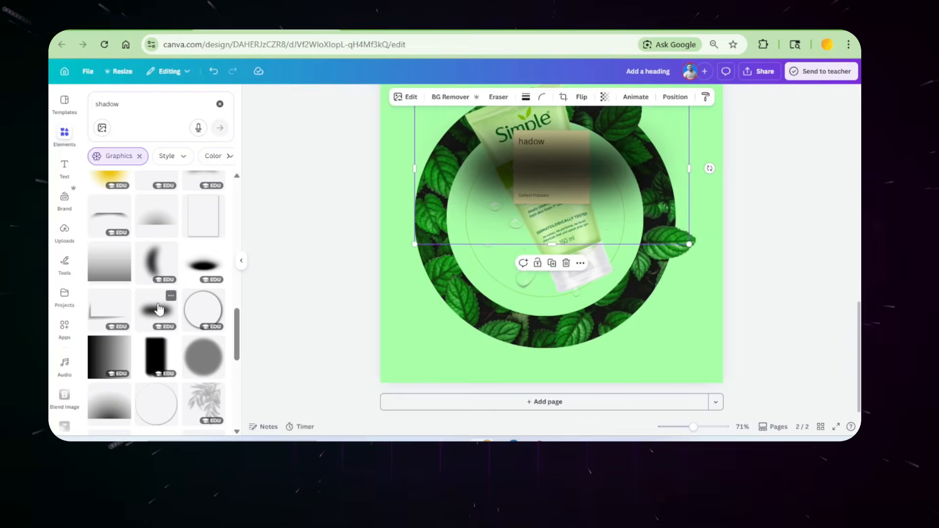
- Shrink the shadow to about 736 × 406 px, rotate it to about 60.4° and place it along the tube's left edge
drag(599, 177, 599, 215)
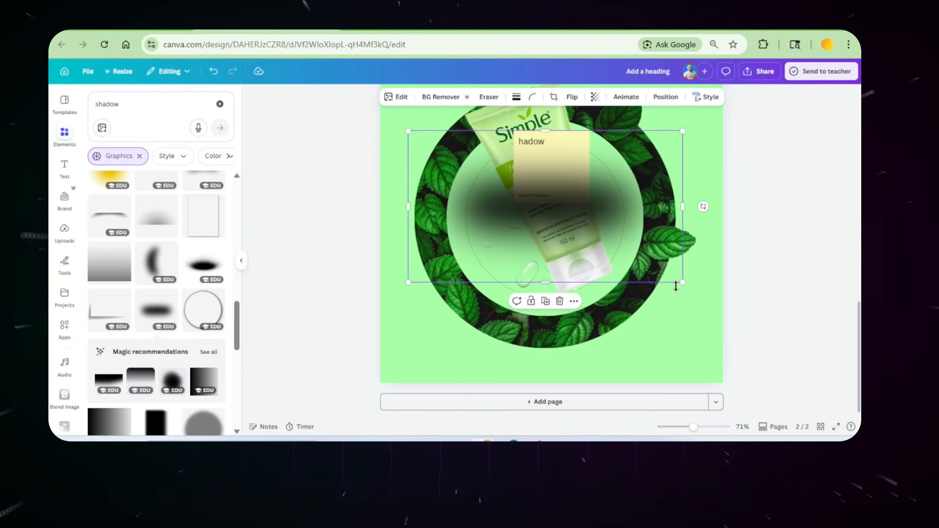
drag(683, 282, 641, 260)
drag(662, 195, 623, 354)
drag(610, 260, 602, 268)
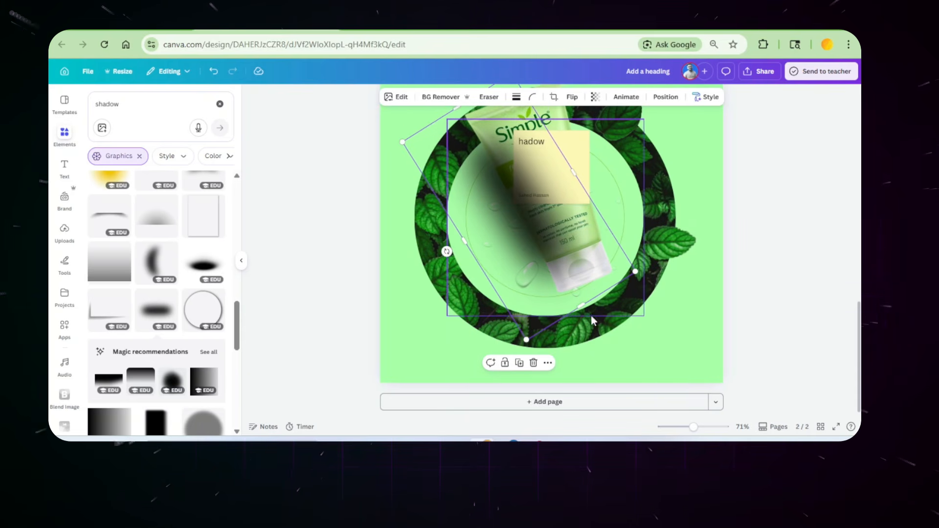
mouse_move(446, 251)
mouse_down()
mouse_move(463, 270)
mouse_move(434, 254)
mouse_move(445, 248)
mouse_up()
- Send the shadow behind the tube and the water drops, and delete the yellow sticky note
click(666, 97)
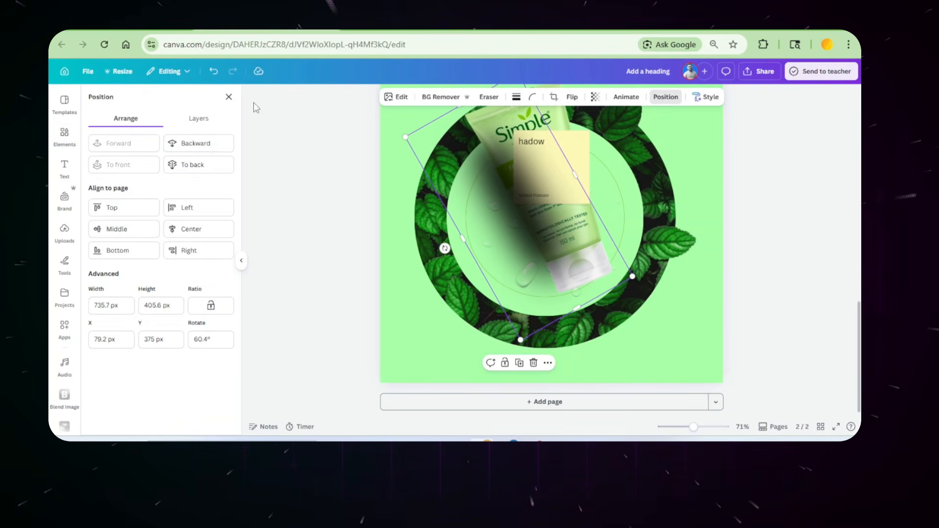
click(177, 143)
click(177, 143)
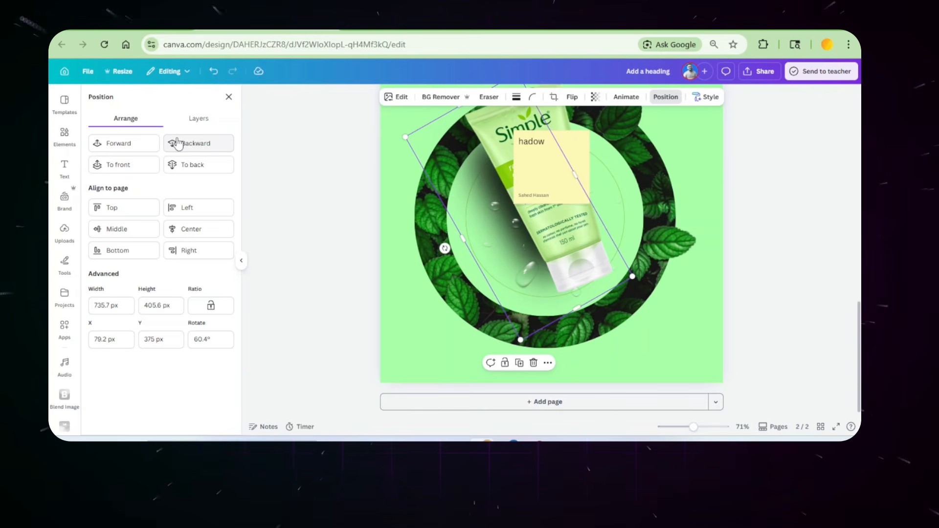
click(788, 187)
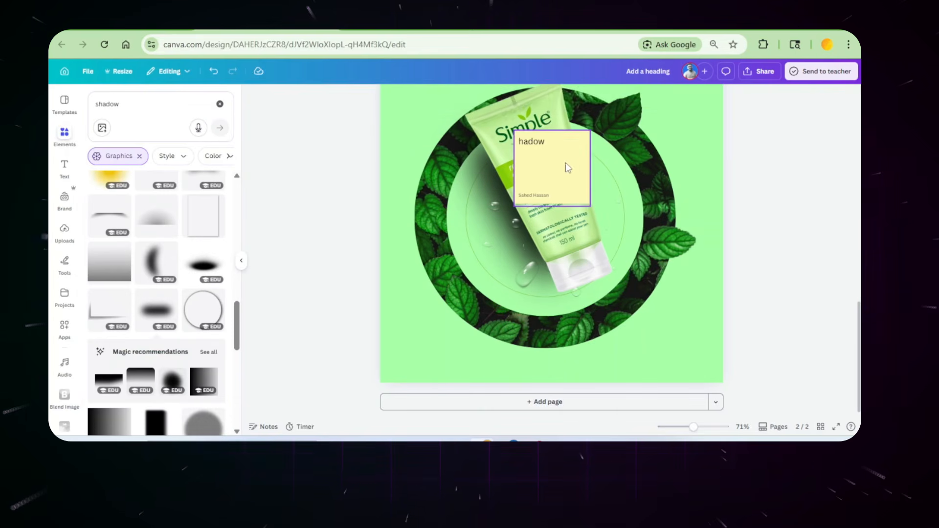
click(555, 137)
click(573, 225)
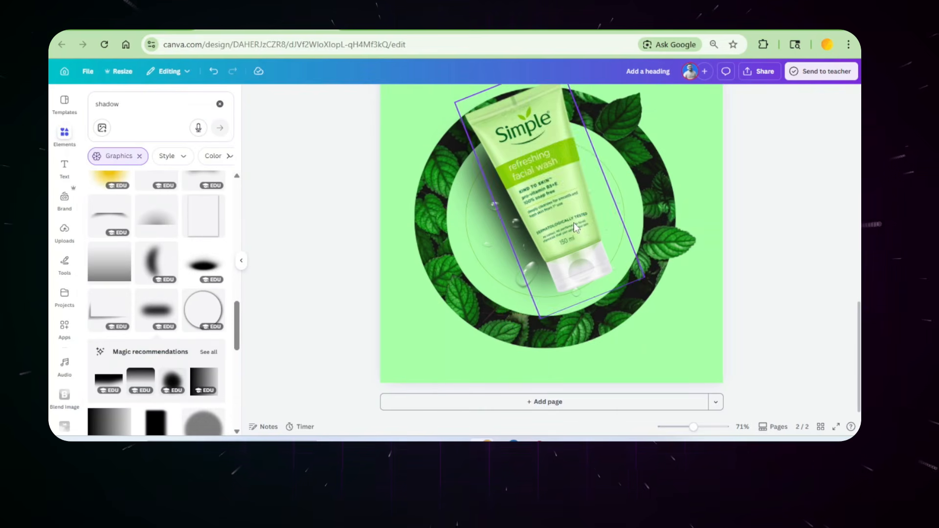
- Shift the shadow slightly upward along the tube's left edge
scroll(831, 181, up, 1)
click(477, 287)
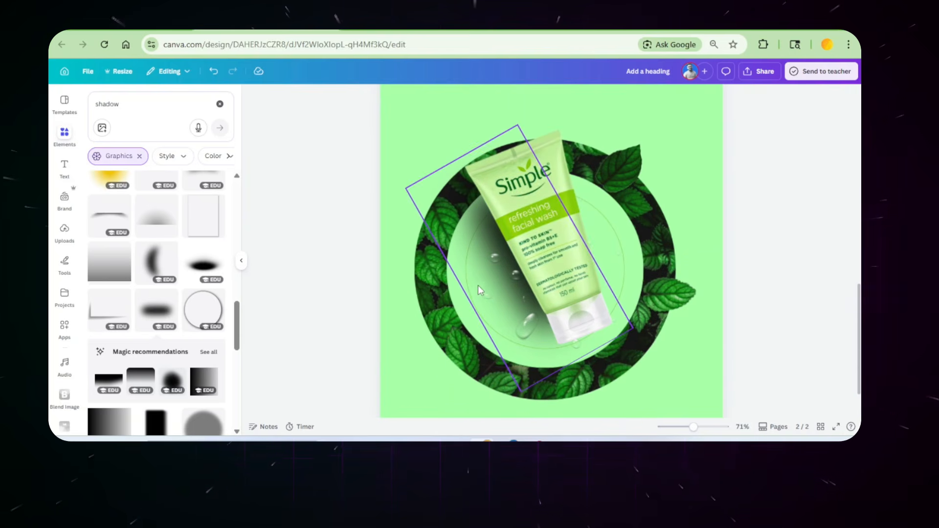
mouse_move(481, 291)
mouse_down()
mouse_move(494, 292)
mouse_move(482, 277)
mouse_up()
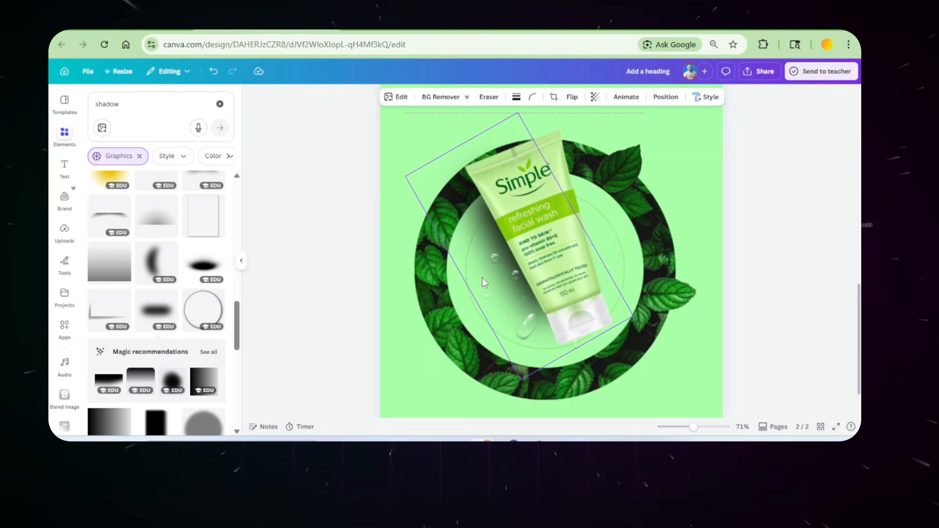
click(845, 212)
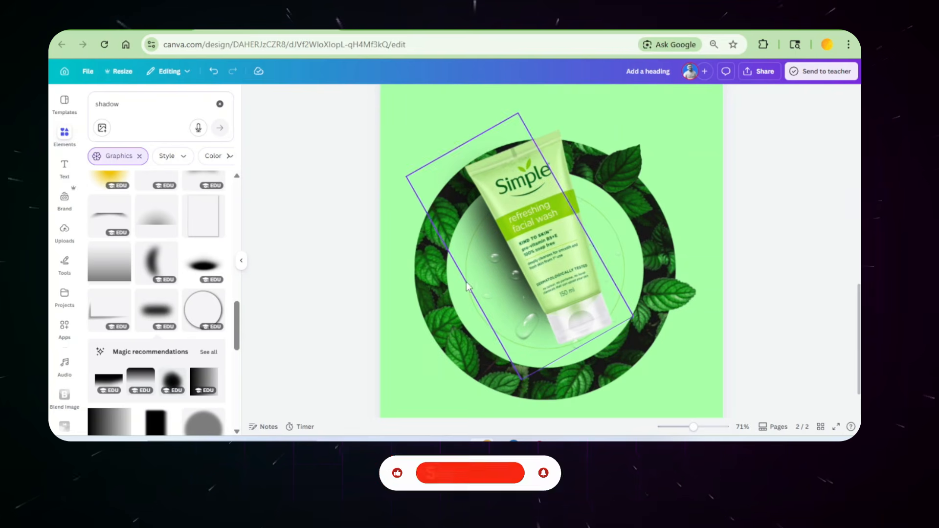
- Copy the "Simple" title and "Refreashing Facial Wash" subtitle from page 1 to the same place on page 2
ctrl+scroll(465, 282, down, 3)
scroll(611, 283, up, 6)
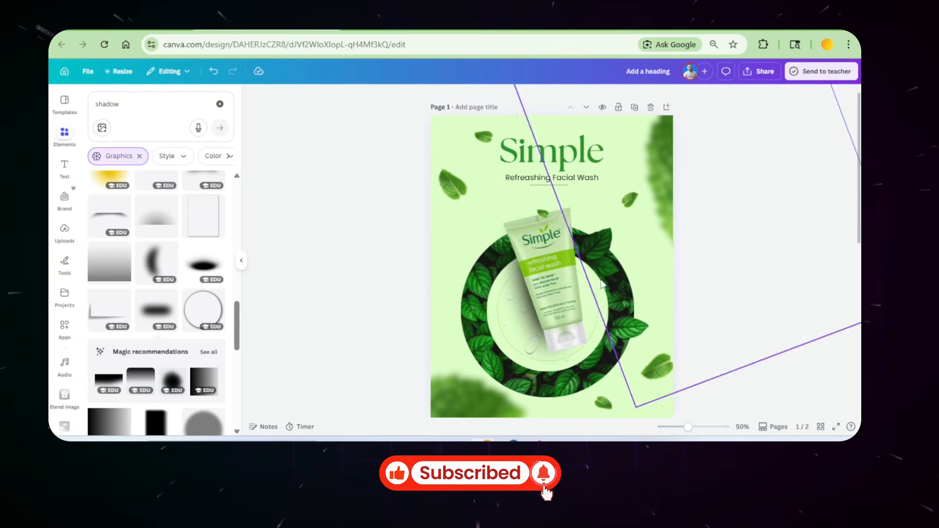
click(555, 154)
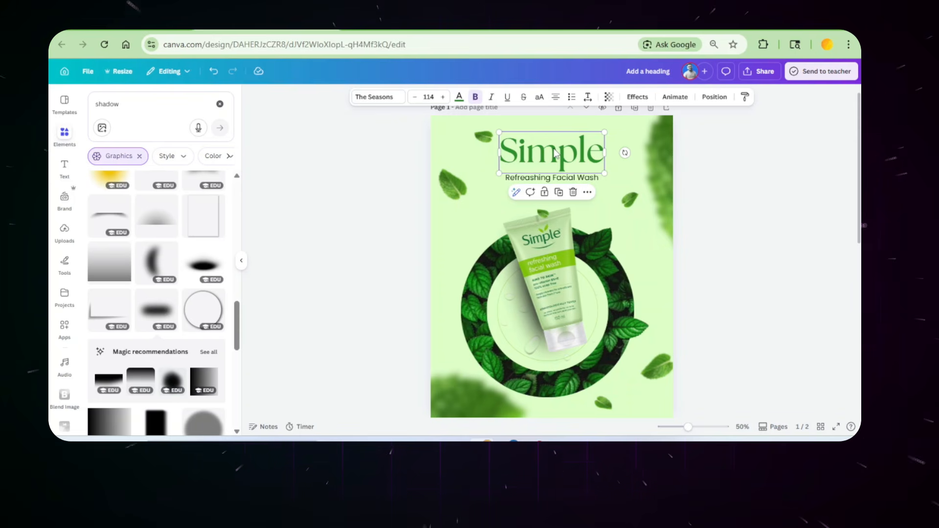
shift+click(527, 180)
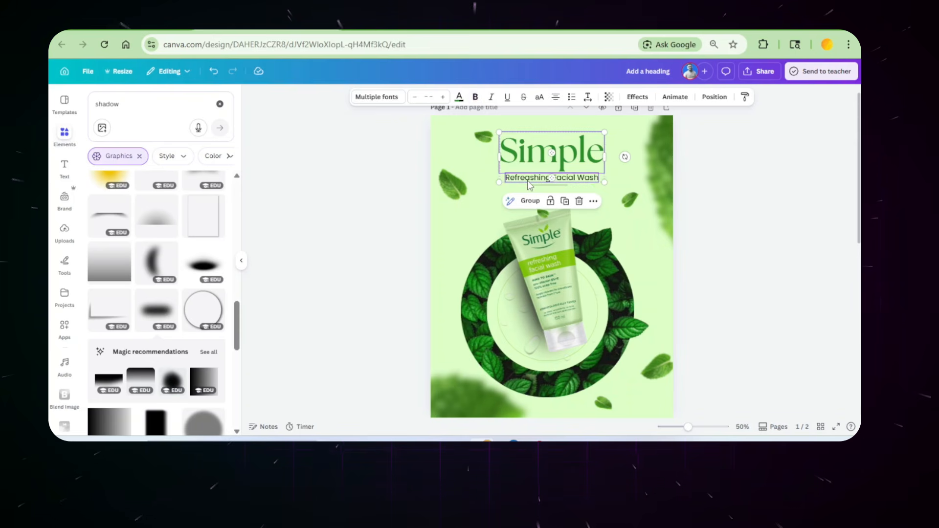
scroll(528, 182, down, 6)
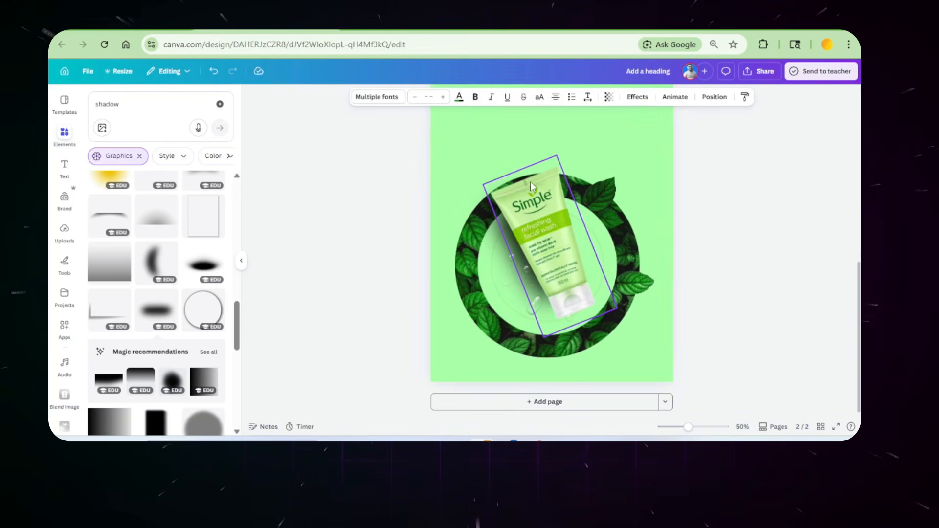
key(ctrl+v)
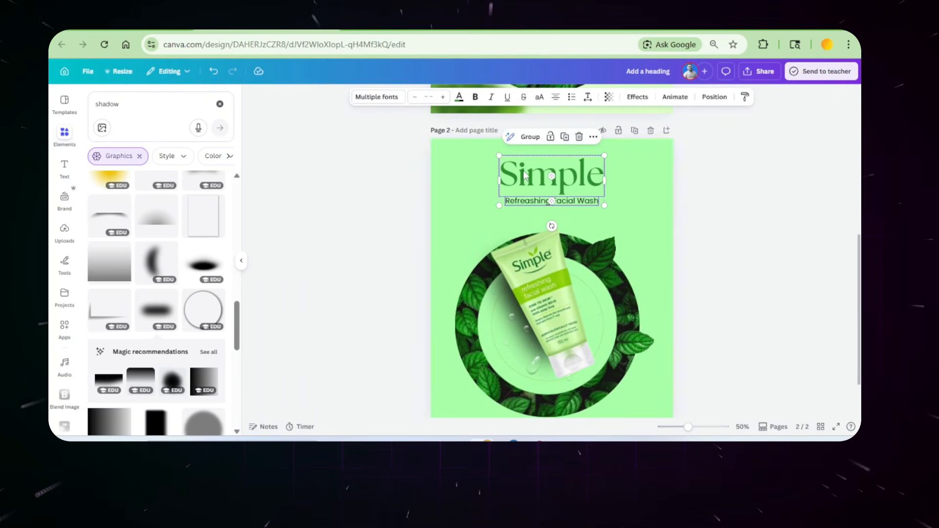
click(461, 183)
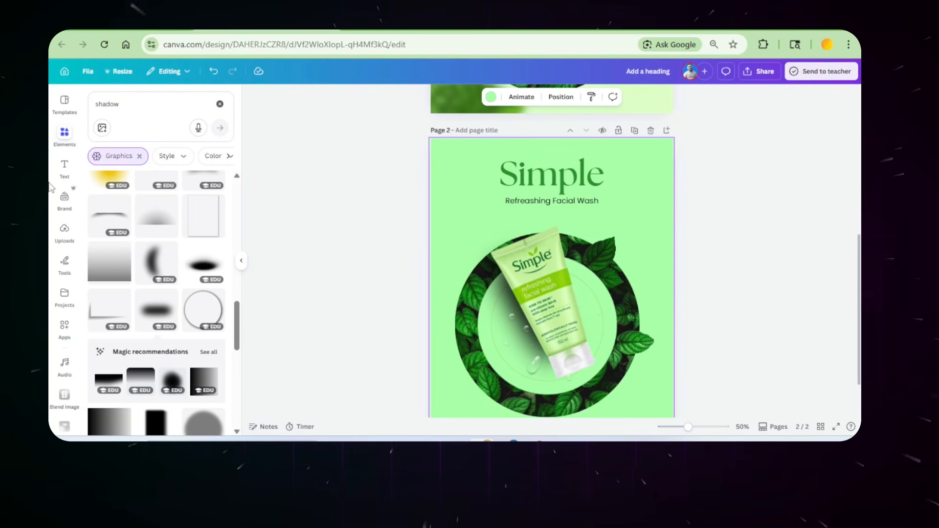
click(64, 167)
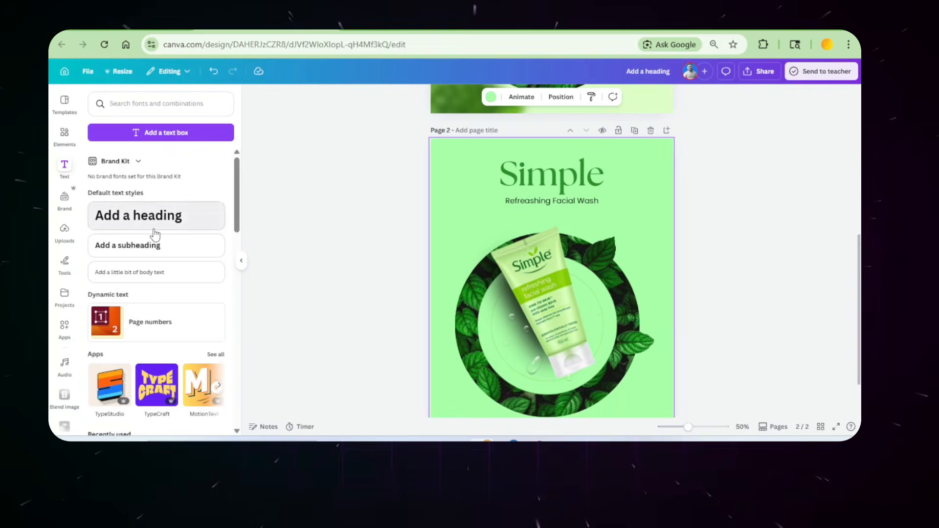
click(185, 220)
drag(494, 281, 506, 224)
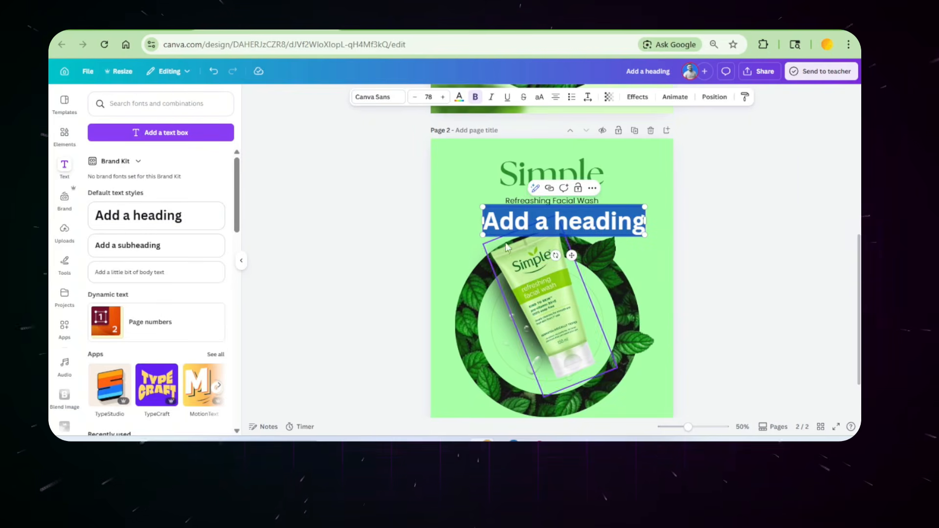
text(adagrg)
click(659, 210)
click(582, 225)
key(Delete)
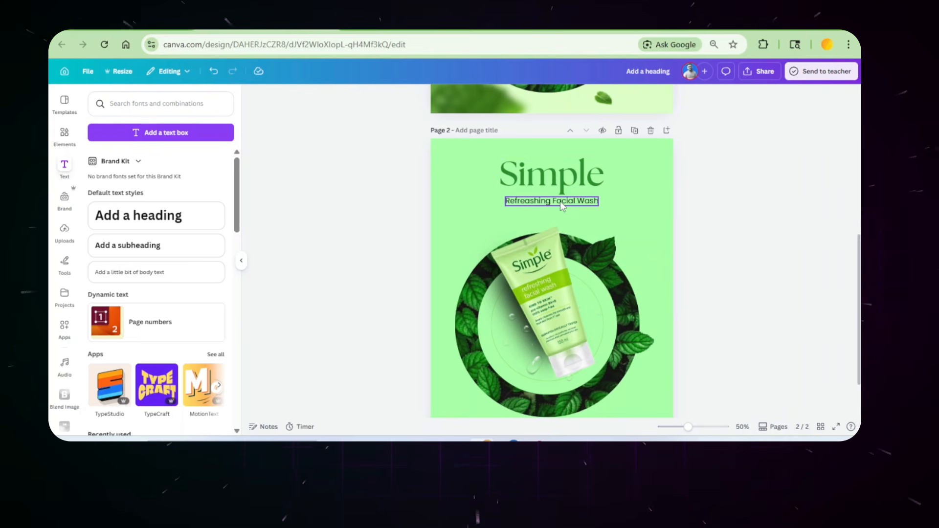
- Add a new blank page 3 below page 2 of the design
click(642, 201)
scroll(646, 195, up, 5)
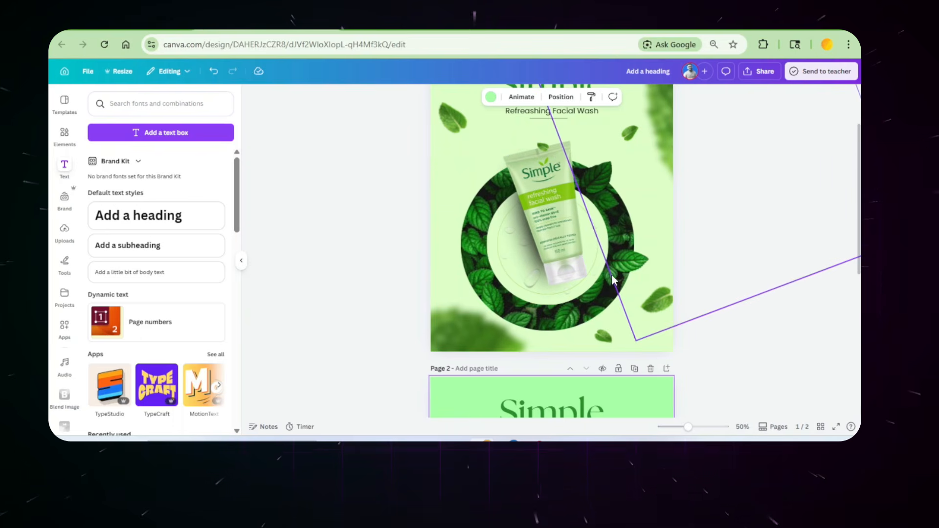
scroll(611, 274, down, 5)
click(583, 399)
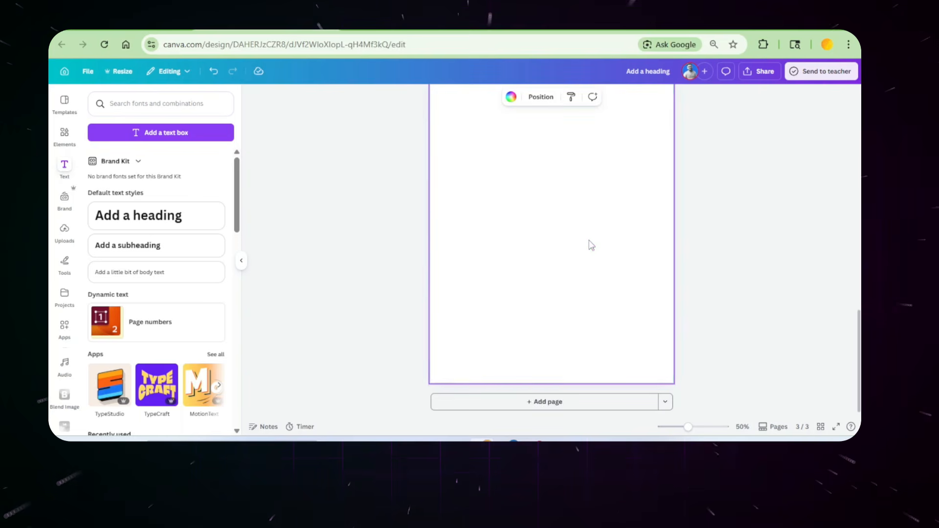
- Search the elements library for "leaf" and limit the results to photos instead of graphics
click(64, 133)
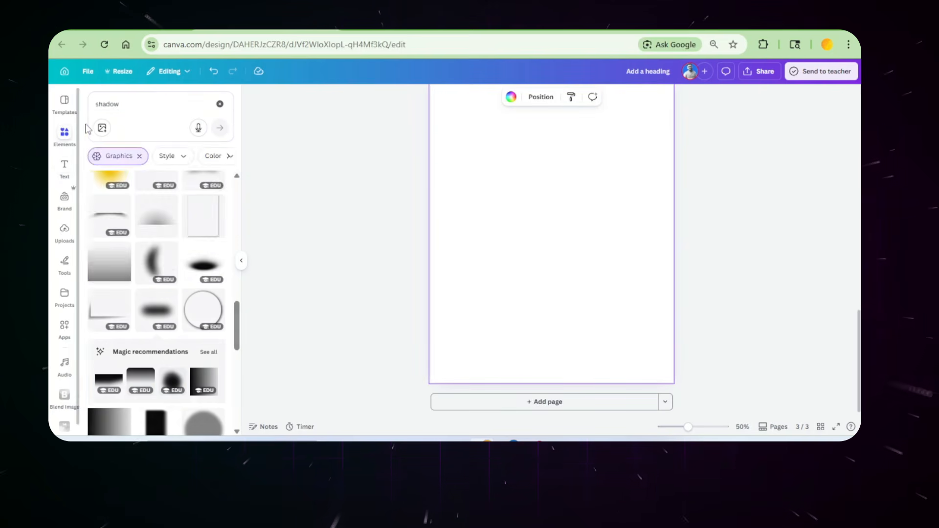
click(98, 104)
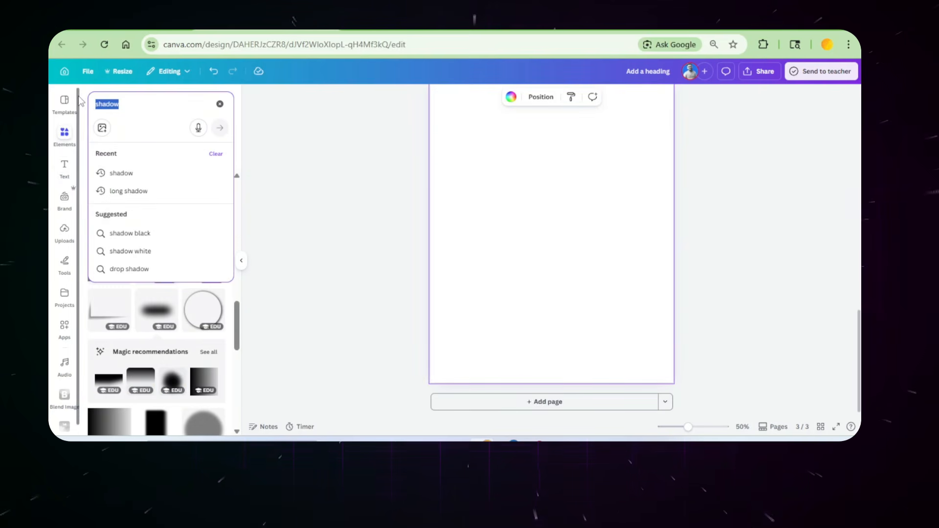
text(leaf)
key(Return)
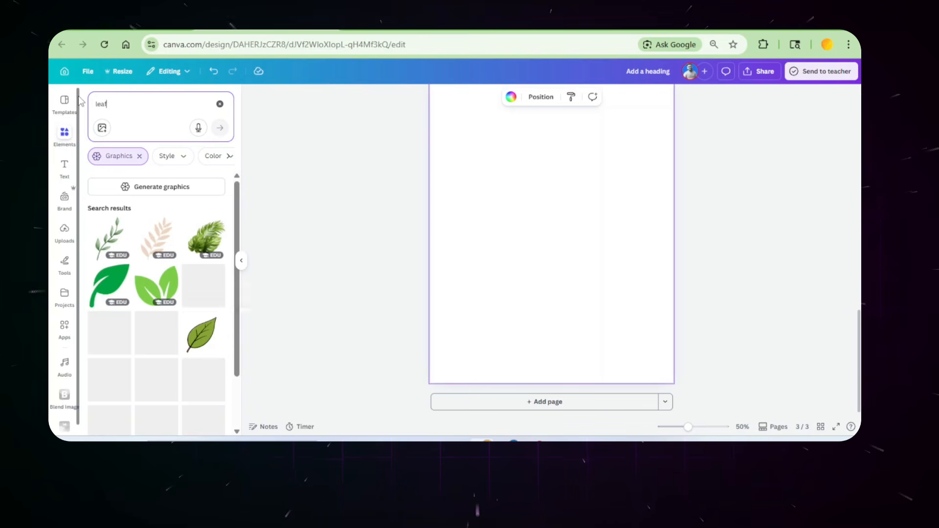
click(139, 155)
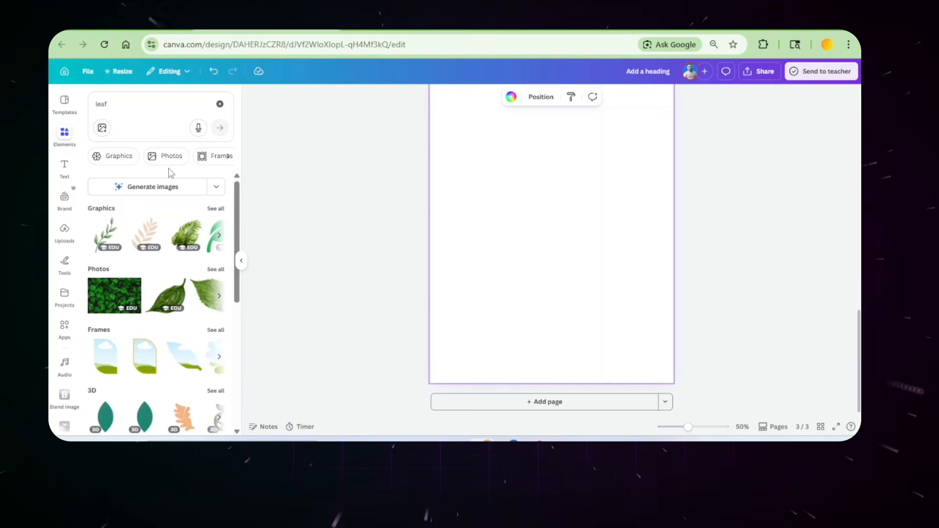
click(161, 157)
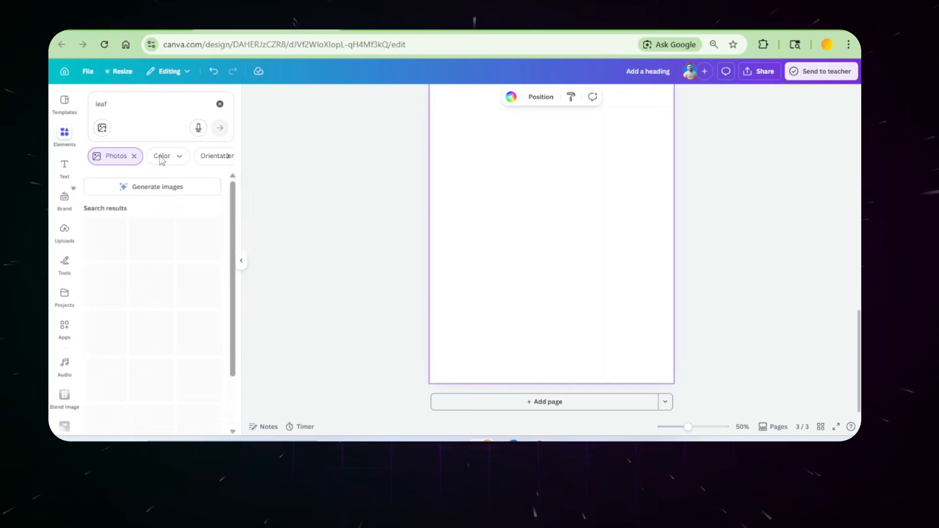
- Insert the green mint leaf photo on page 3 and remove its background
scroll(146, 264, down, 5)
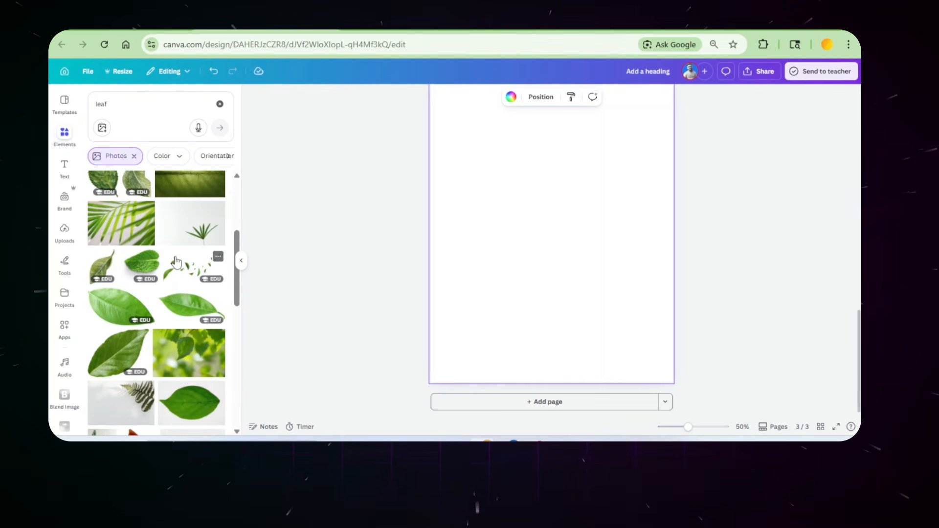
click(139, 270)
scroll(534, 259, up, 1)
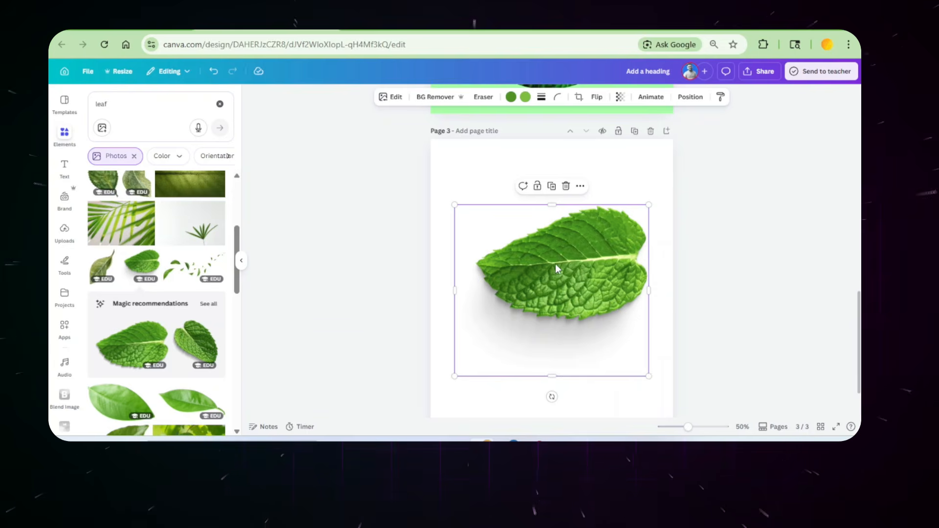
click(435, 97)
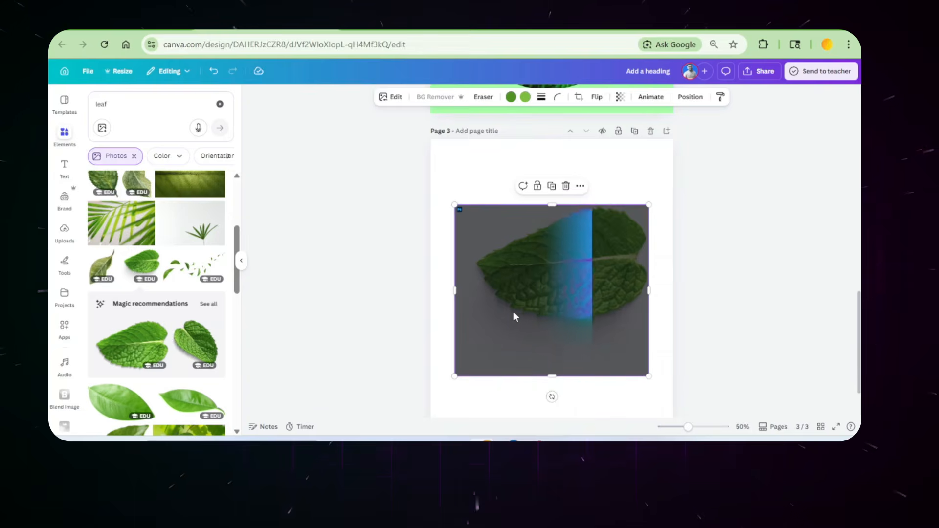
- Shrink the mint leaf, rotate it upright with its tip pointing up, and move it to the middle of page 3
drag(648, 204, 607, 242)
drag(530, 396, 447, 306)
scroll(495, 122, down, 1)
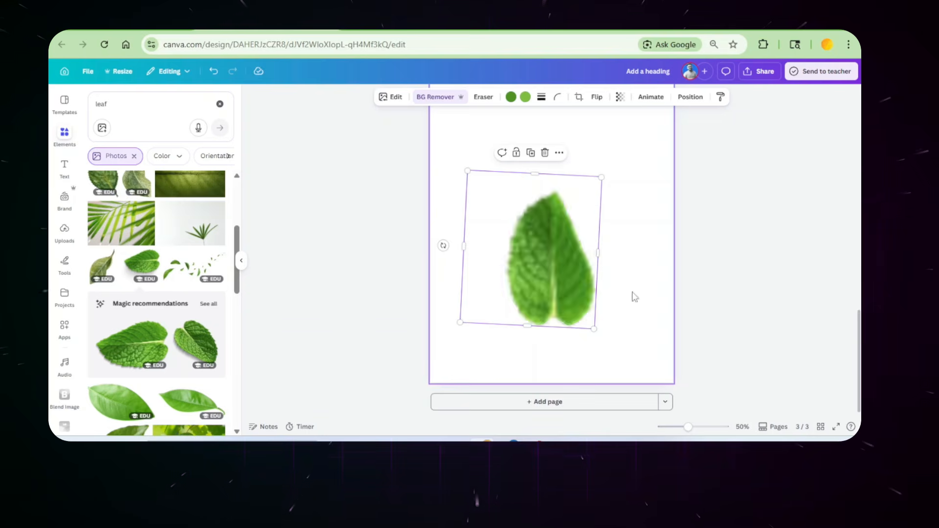
drag(545, 268, 544, 222)
click(629, 243)
- Download only page 3 as a PNG with a transparent background
click(759, 71)
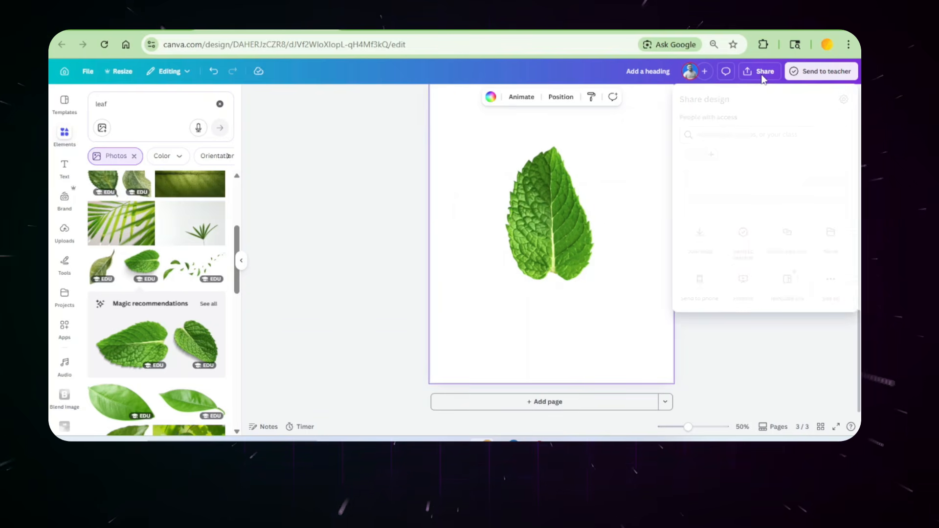
click(699, 256)
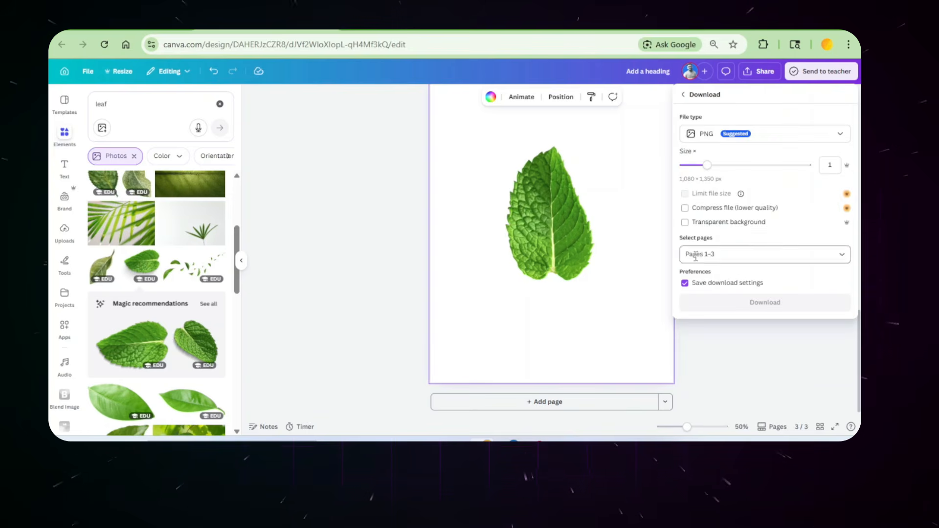
click(745, 254)
click(702, 315)
scroll(697, 337, down, 2)
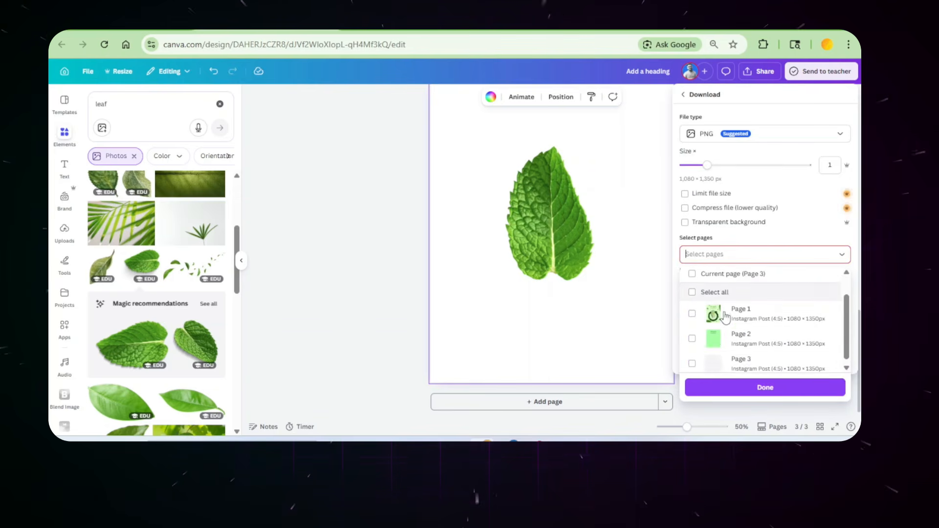
click(691, 357)
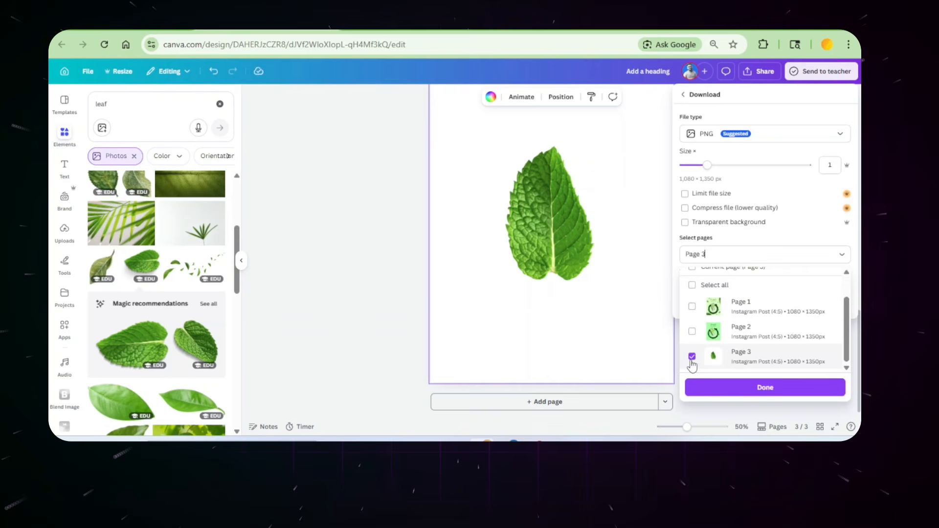
click(761, 388)
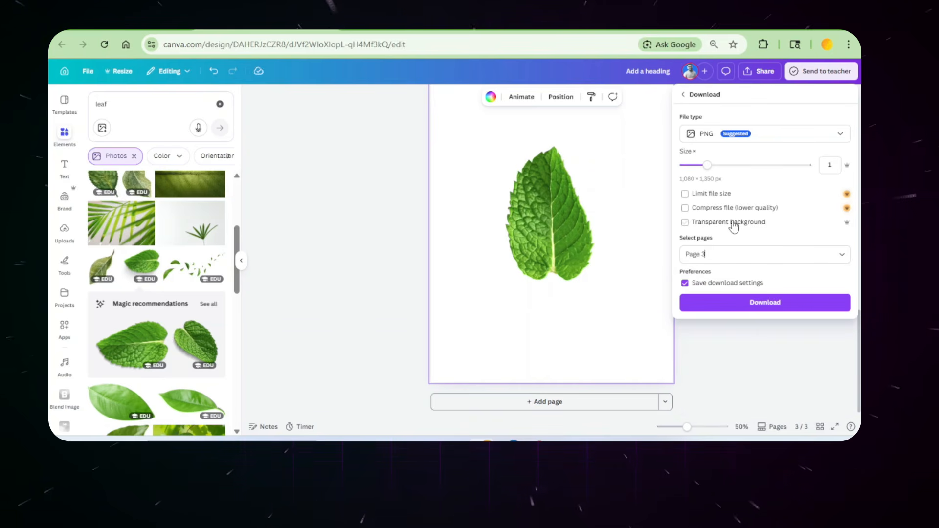
click(760, 300)
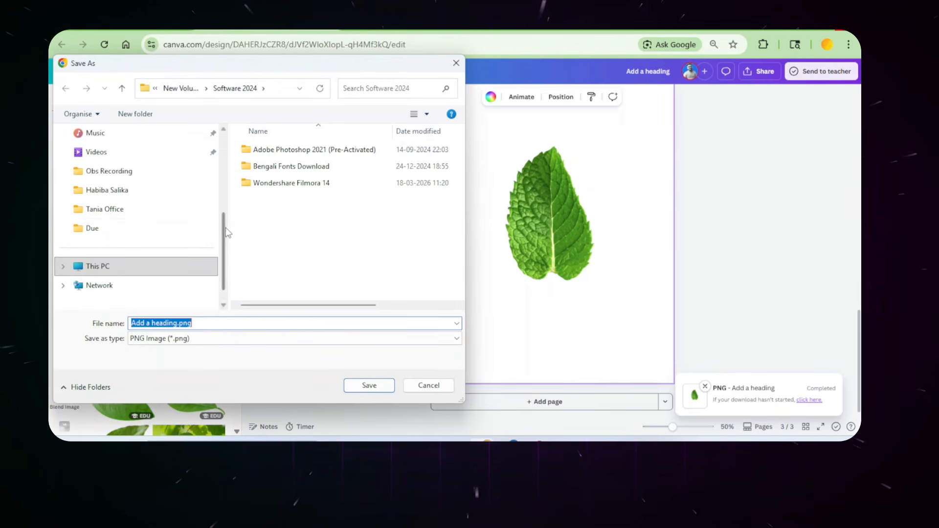
- Save the leaf image as Add a heading.png in the Downloads folder, replacing the existing file
scroll(226, 231, up, 3)
click(105, 231)
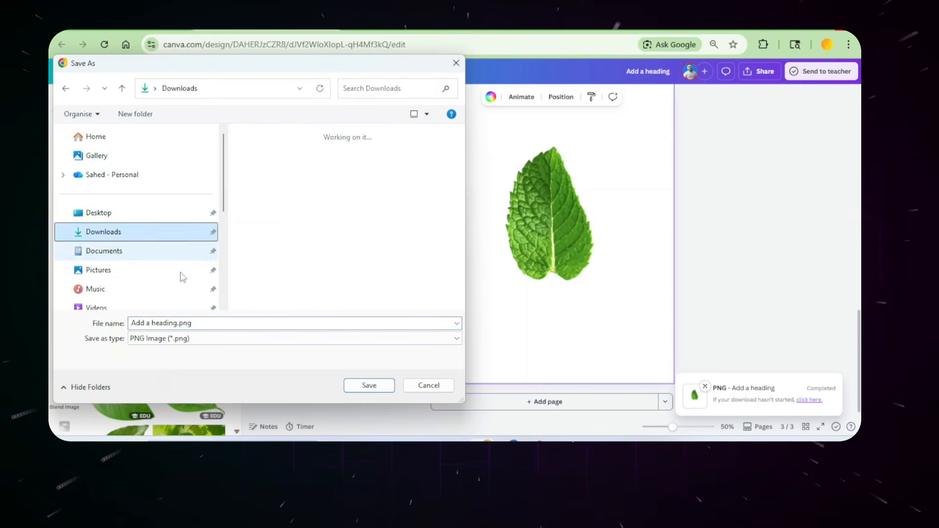
click(361, 386)
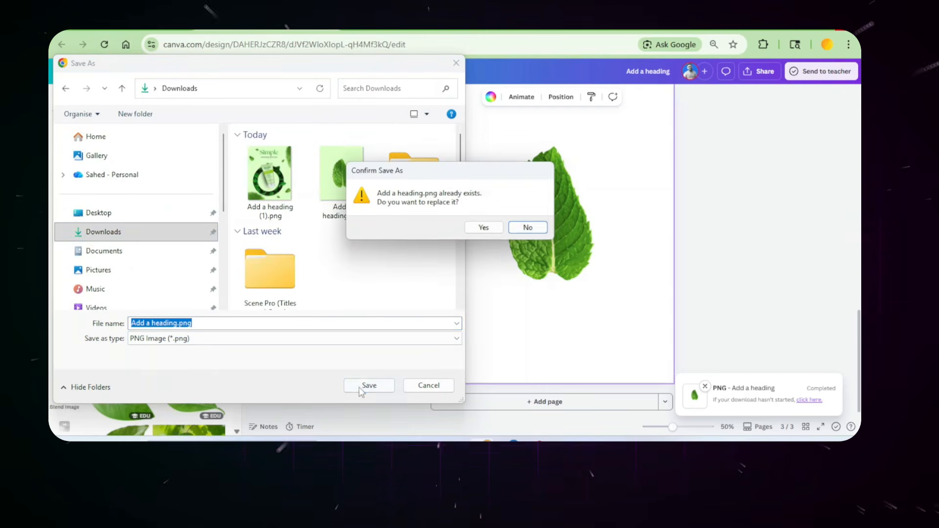
click(482, 227)
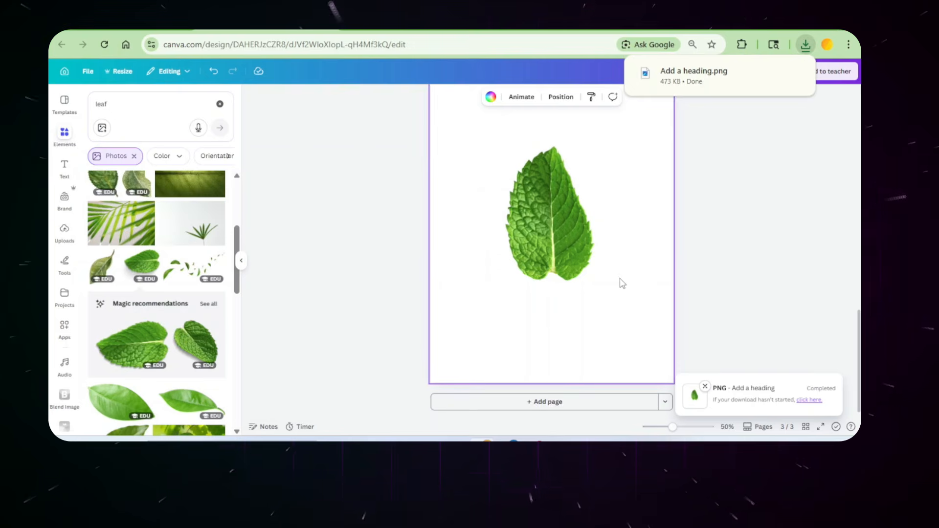
- Delete page 3 and place the downloaded Add a heading.png leaf on page 2, above the ring's left side
scroll(621, 281, up, 3)
click(651, 251)
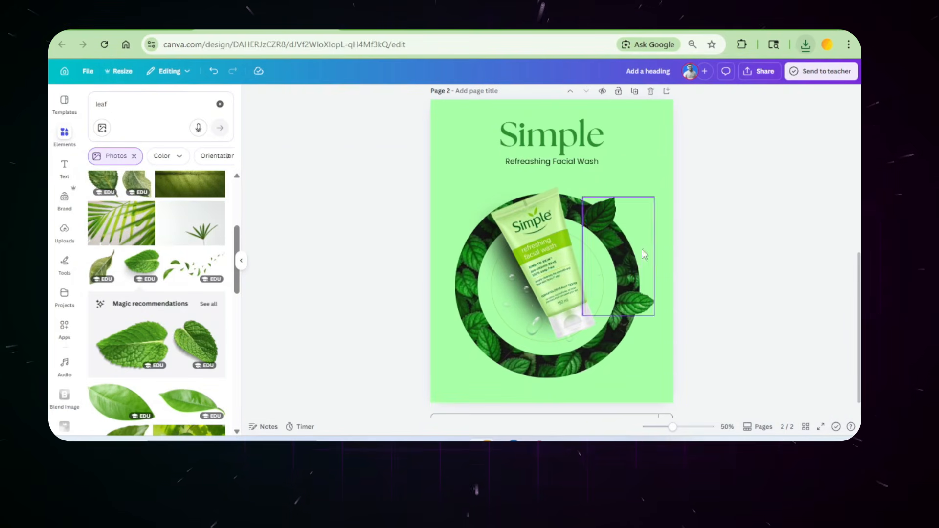
click(805, 47)
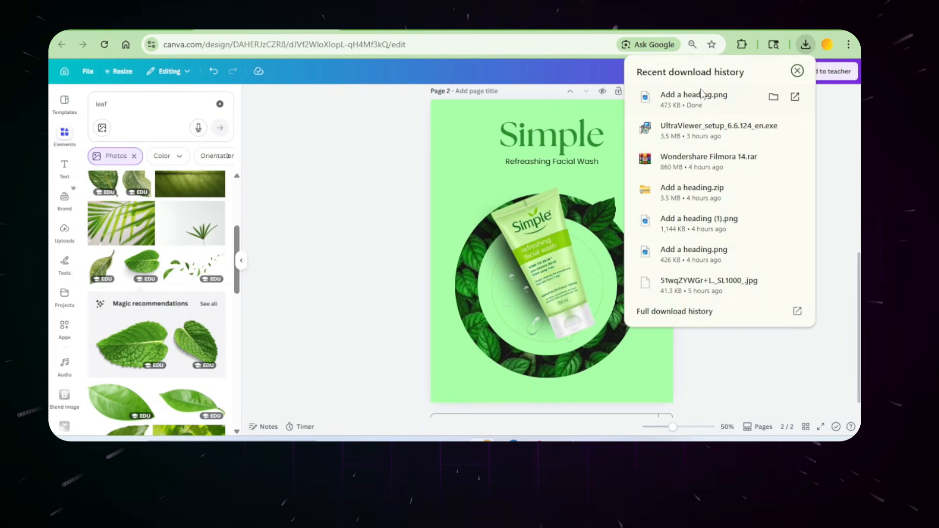
drag(694, 100, 541, 195)
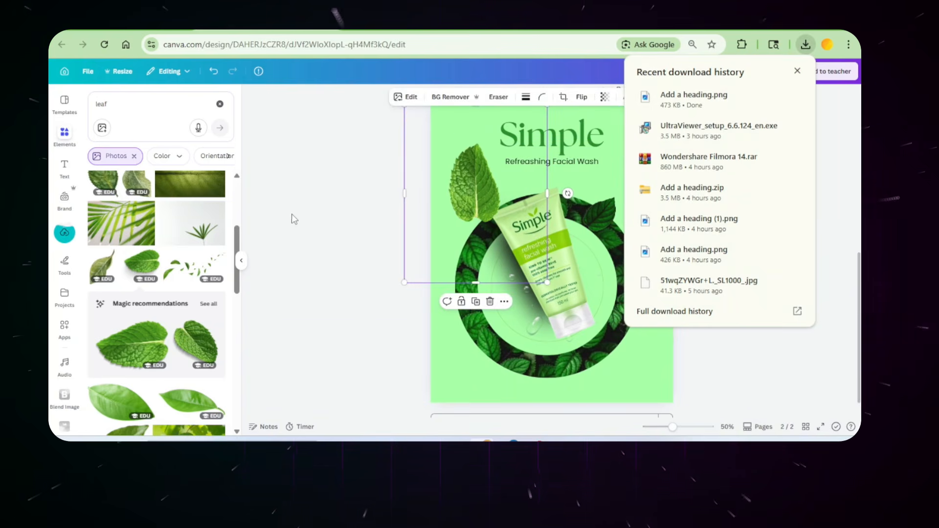
click(313, 206)
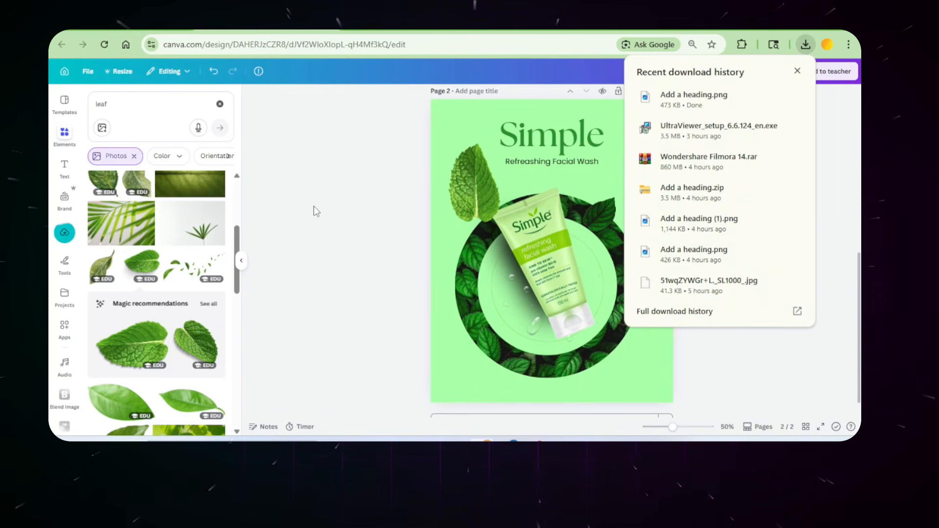
click(797, 71)
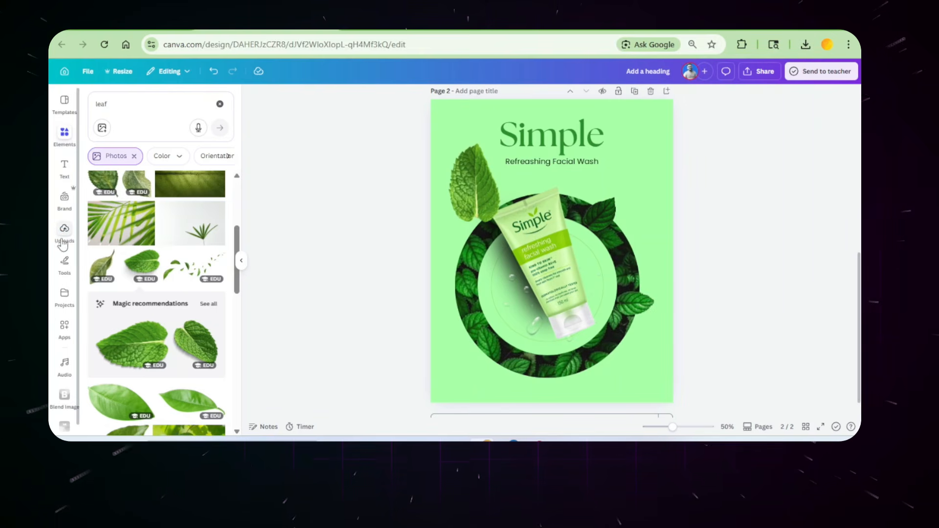
click(62, 243)
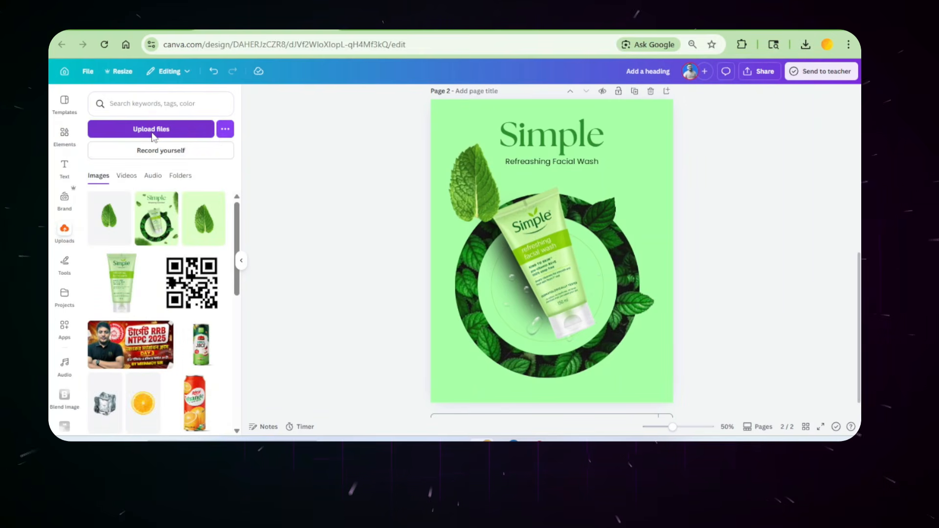
click(153, 129)
click(242, 171)
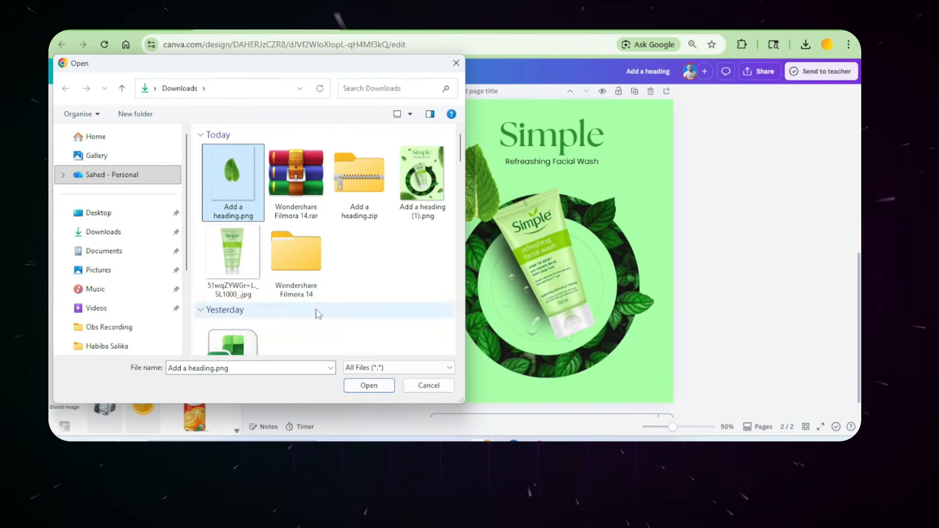
click(426, 386)
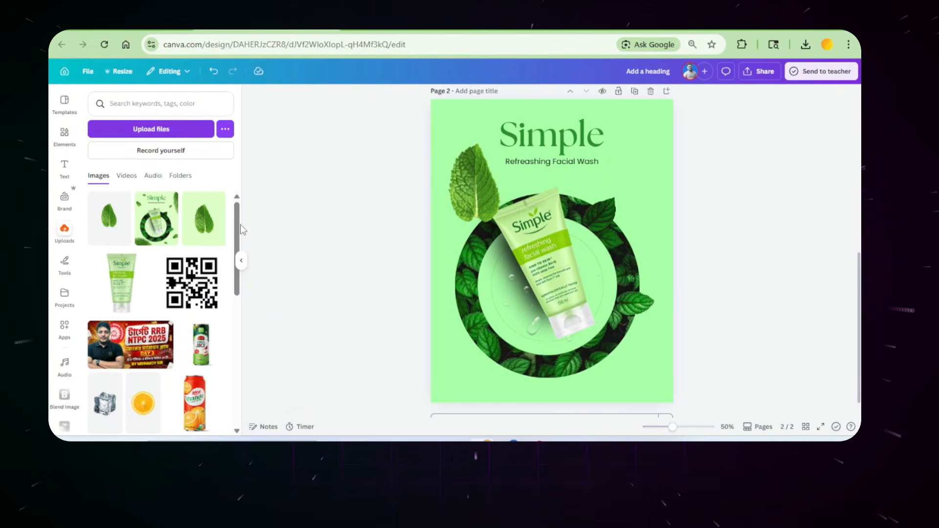
- Position the uploaded leaf image over the ring's upper-left edge and blur the whole image at intensity 52
click(107, 230)
drag(550, 236, 481, 198)
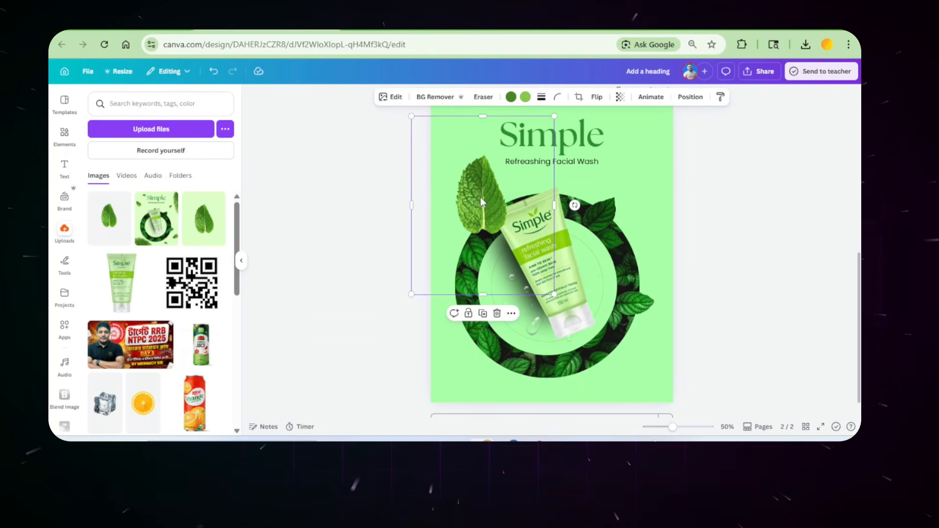
click(396, 97)
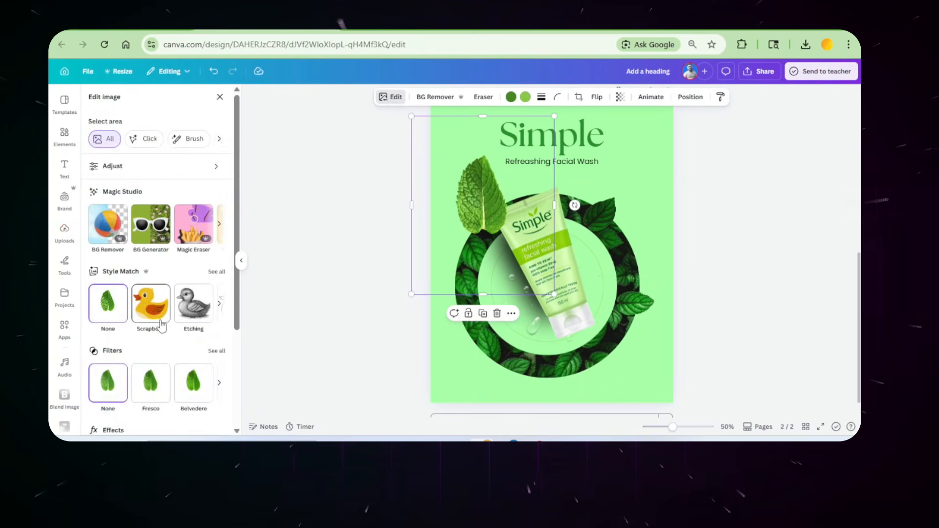
scroll(171, 318, down, 3)
click(193, 321)
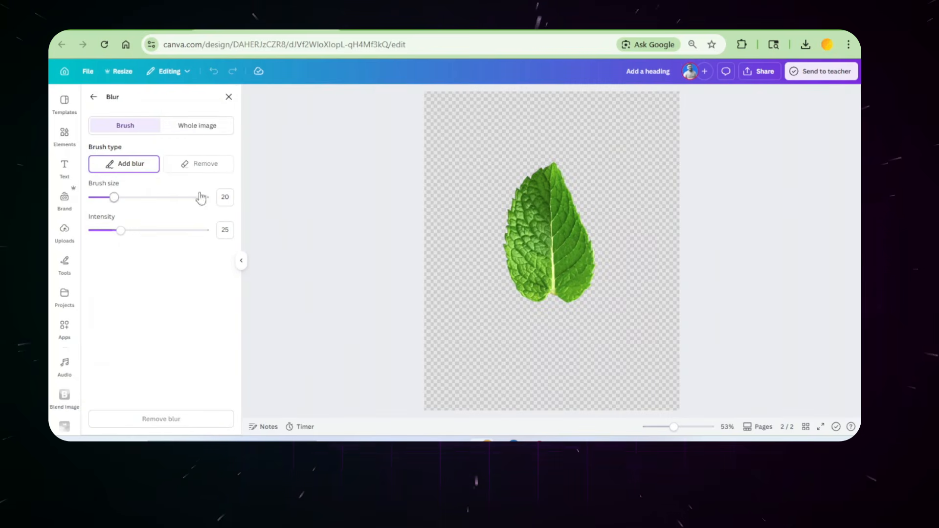
click(185, 128)
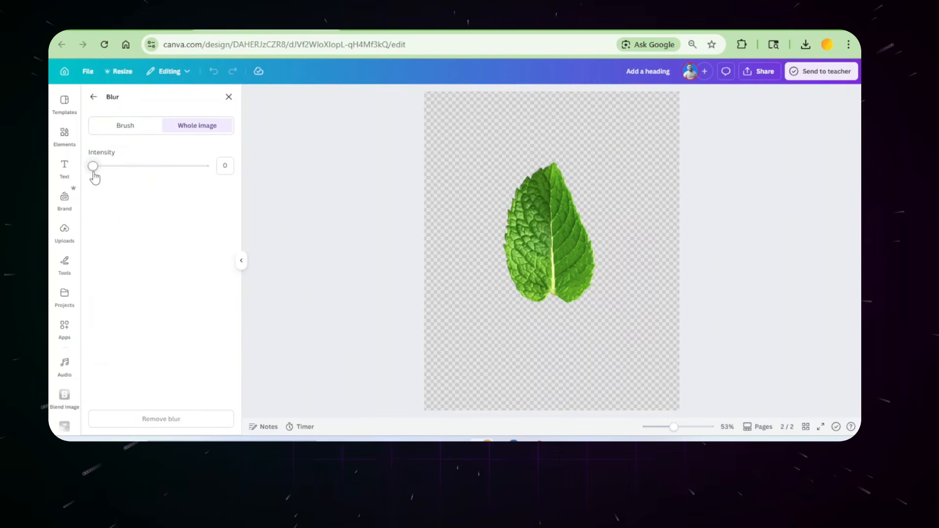
drag(94, 173, 172, 196)
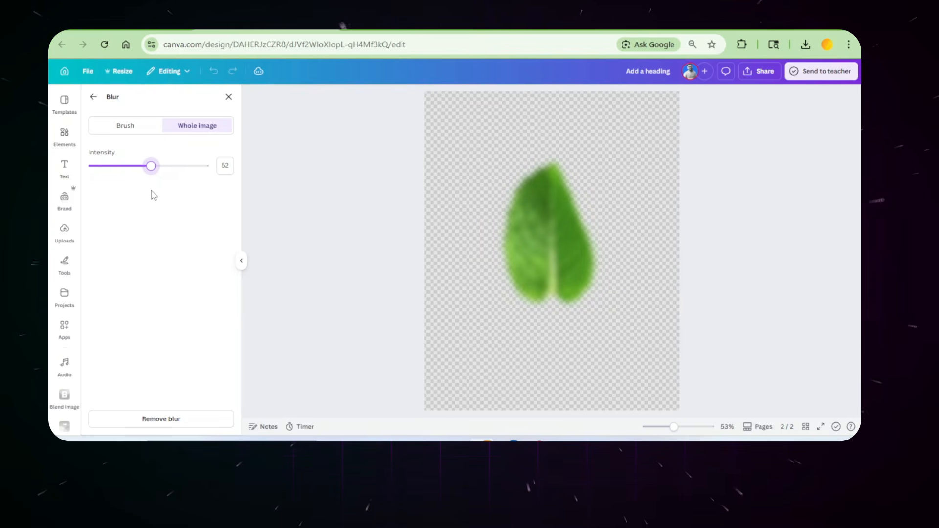
click(92, 98)
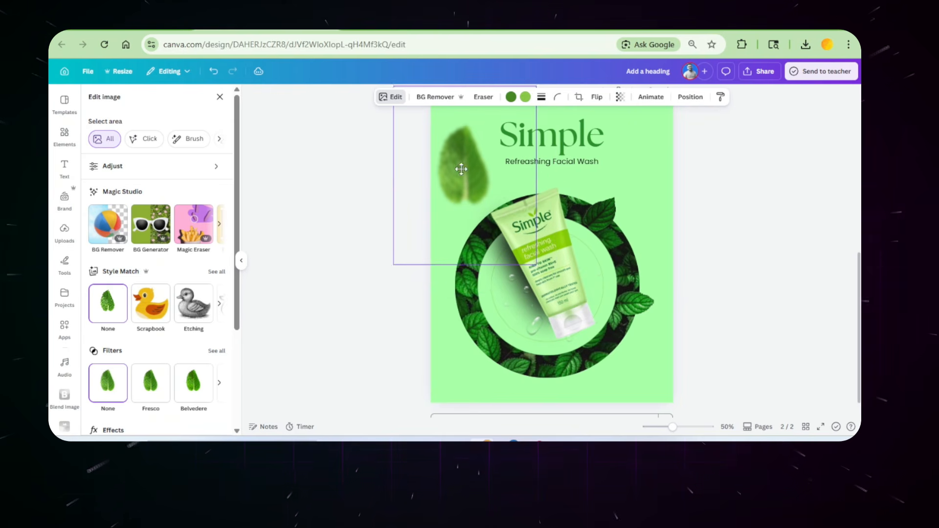
- Enlarge the blurred leaf, rotate it clockwise and position it partly off page 2's left edge, beside the Simple title
drag(554, 294, 597, 347)
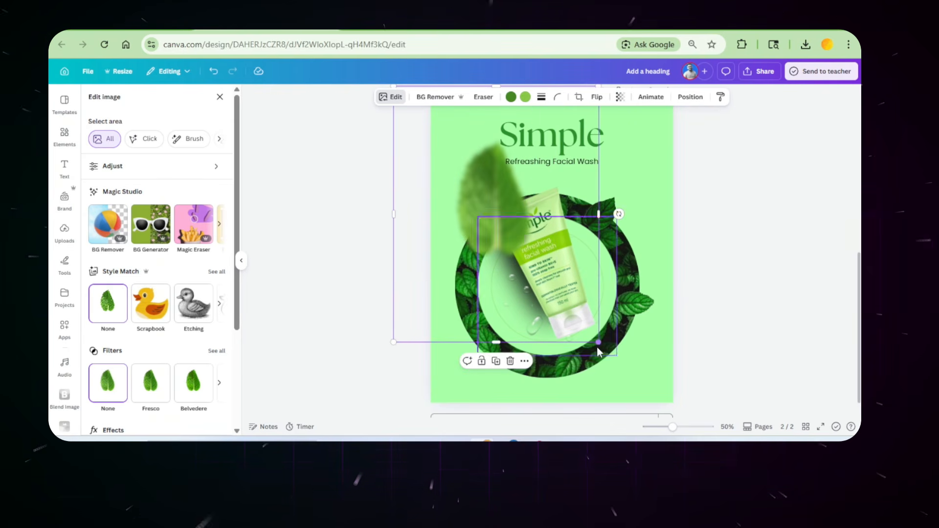
drag(618, 213, 634, 277)
drag(494, 215, 429, 175)
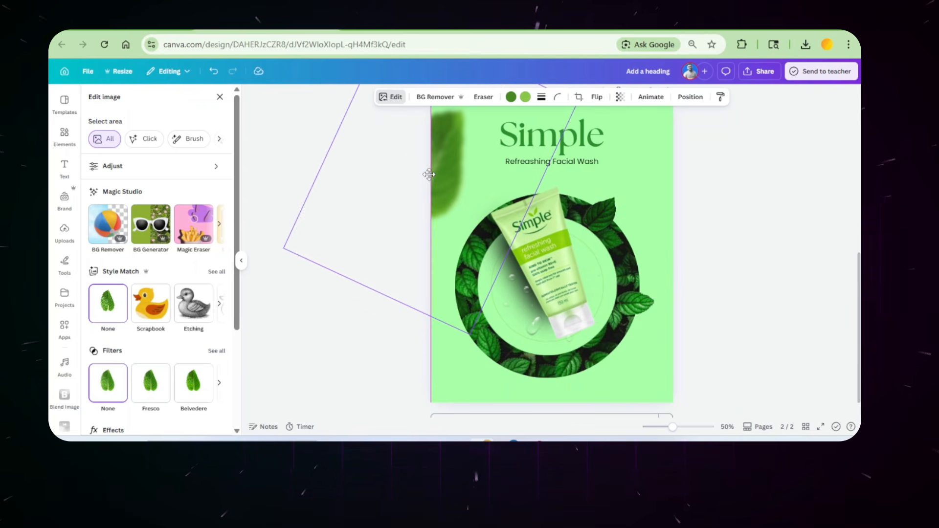
- Place a copy of the large blurred leaf partly off page 2's lower-right corner and rotate it to a different angle
scroll(478, 200, down, 2)
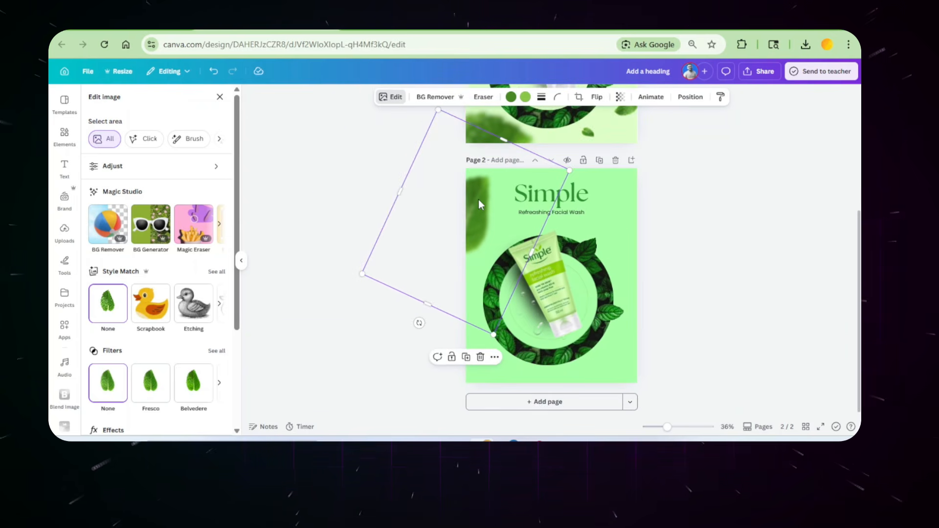
drag(478, 199, 654, 329)
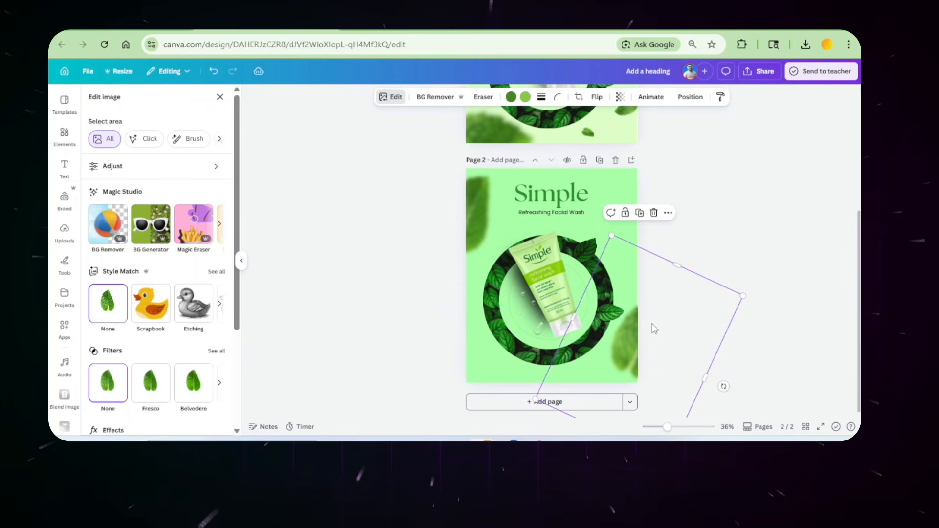
drag(723, 388, 567, 180)
- Place small blurred leaf copies to the right of the subtitle, at the ring's lower left and to the left of the subtitle
drag(622, 364, 566, 276)
drag(642, 148, 495, 380)
drag(501, 305, 516, 216)
click(482, 300)
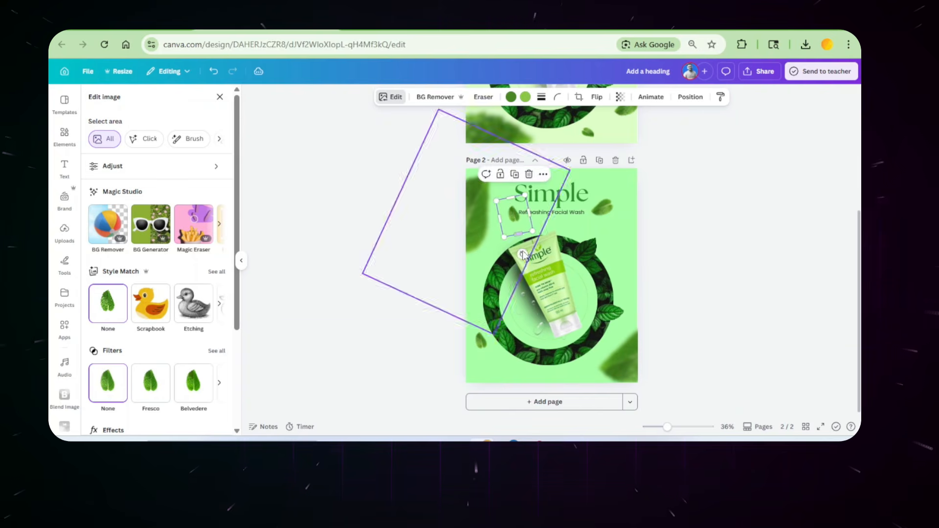
- Rotate the small leaf left of the subtitle and place medium blurred leaf copies at page 2's top edge and lower-left corner
drag(517, 255, 611, 249)
drag(711, 187, 642, 262)
drag(580, 304, 524, 378)
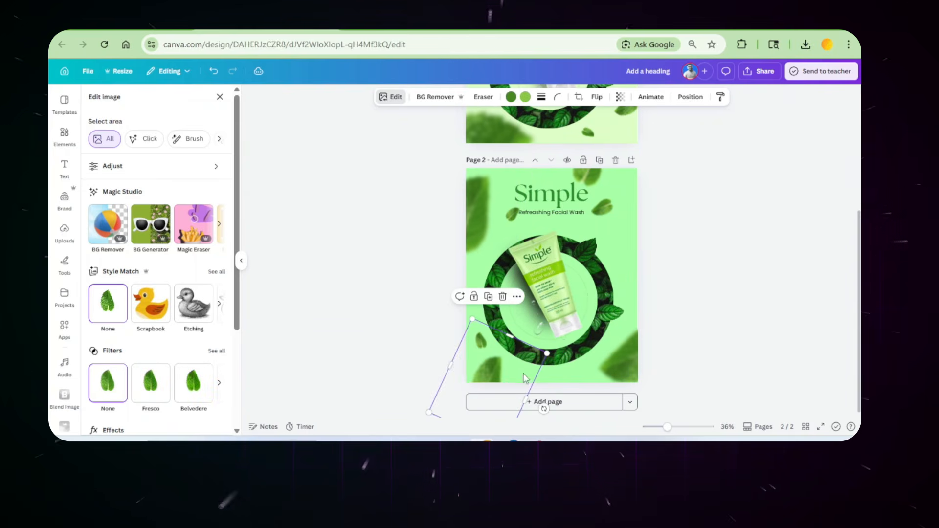
click(635, 232)
drag(511, 220, 607, 400)
click(642, 284)
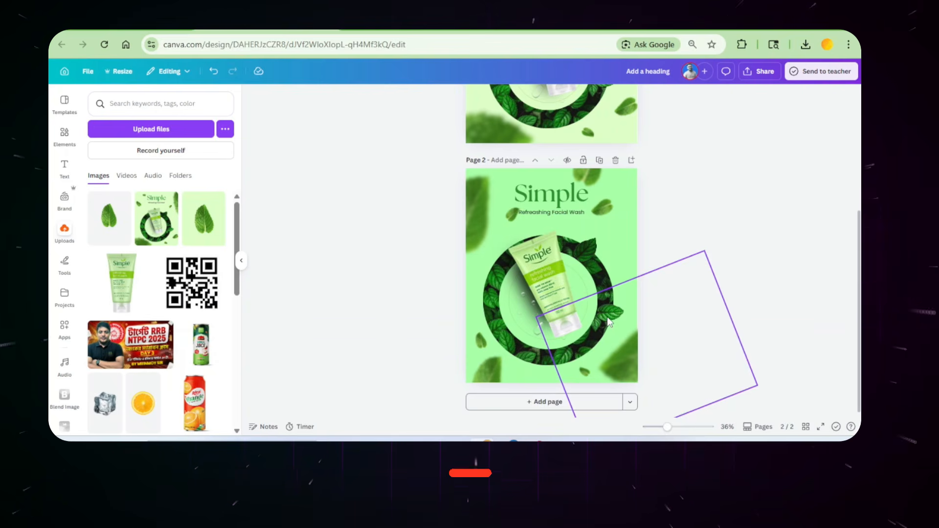
scroll(607, 318, up, 5)
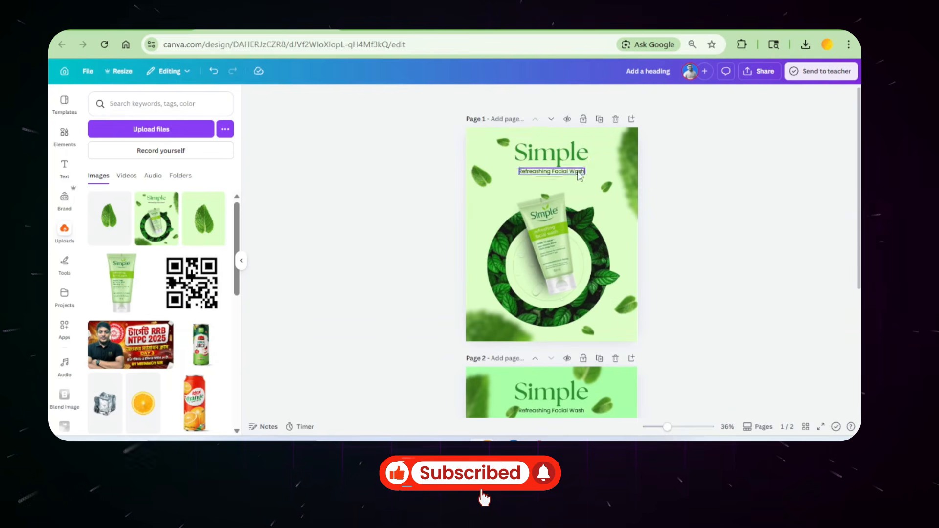